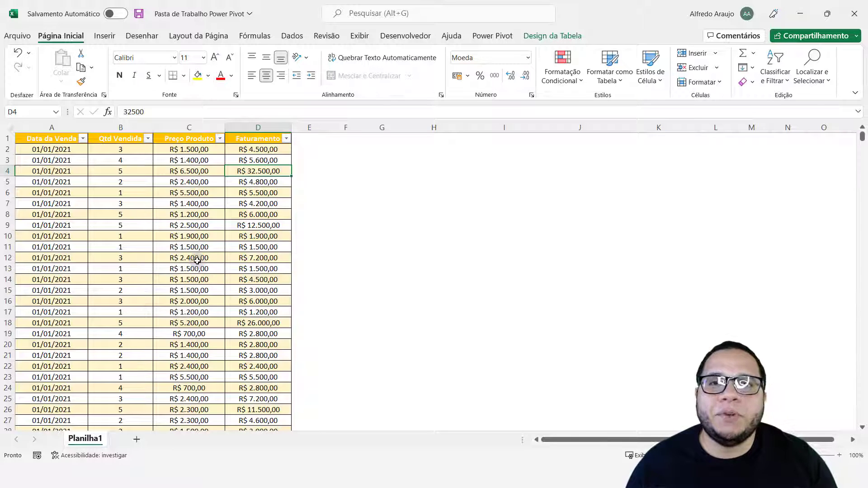
# Step: Examine the Data da Venda, Qtd Vendida, Preço Produto and Faturamento columns of the sales table on Planilha1
pyautogui.click(173, 192)
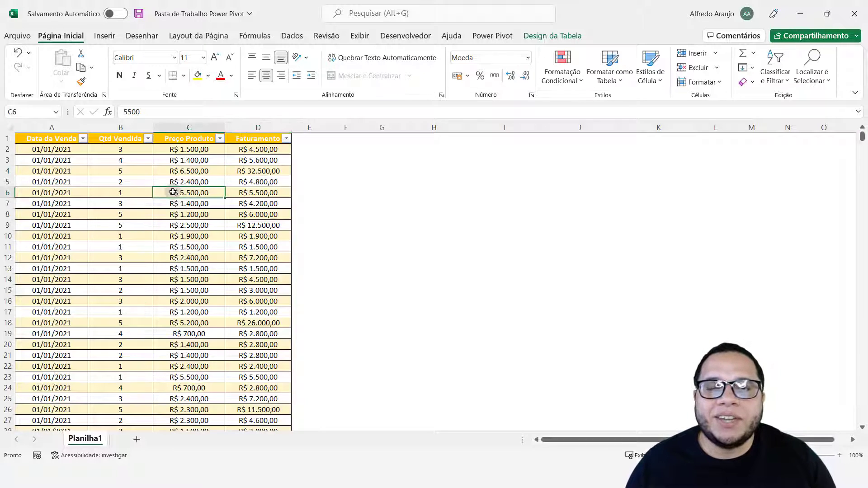
pyautogui.click(285, 159)
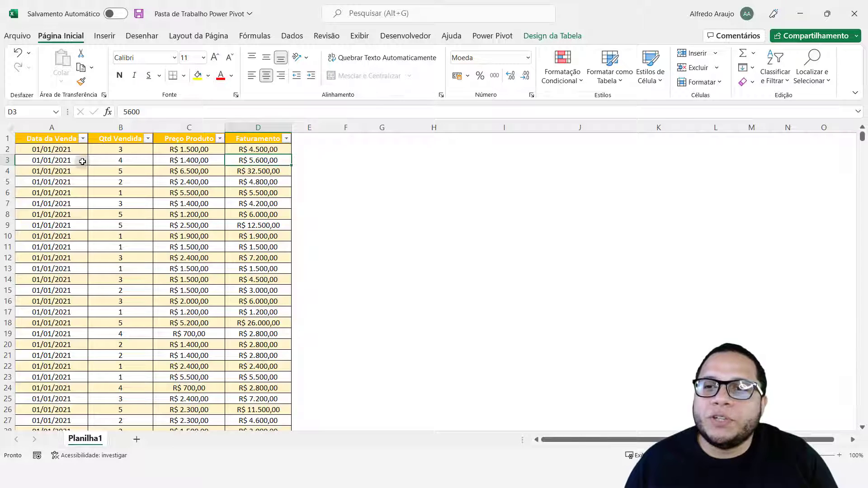
pyautogui.moveTo(46, 132); pyautogui.dragTo(252, 267)
pyautogui.click(81, 204)
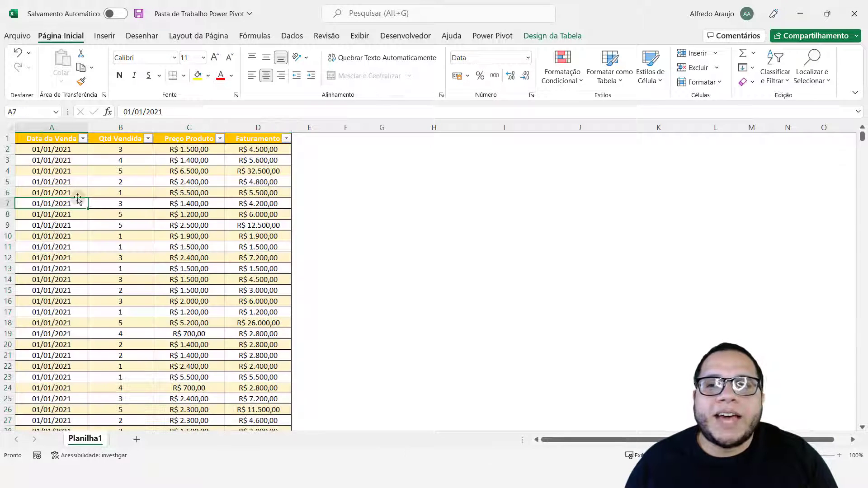
pyautogui.moveTo(49, 137); pyautogui.dragTo(55, 249)
pyautogui.moveTo(136, 139); pyautogui.dragTo(136, 248)
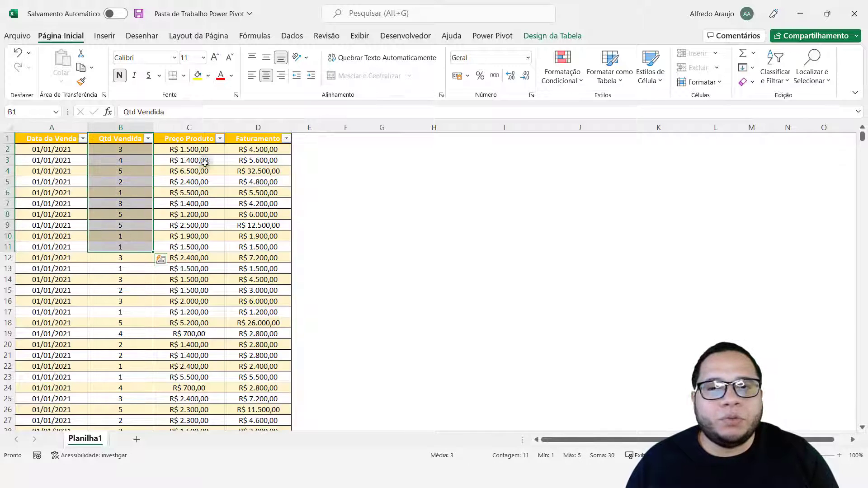
pyautogui.moveTo(201, 138); pyautogui.dragTo(195, 247)
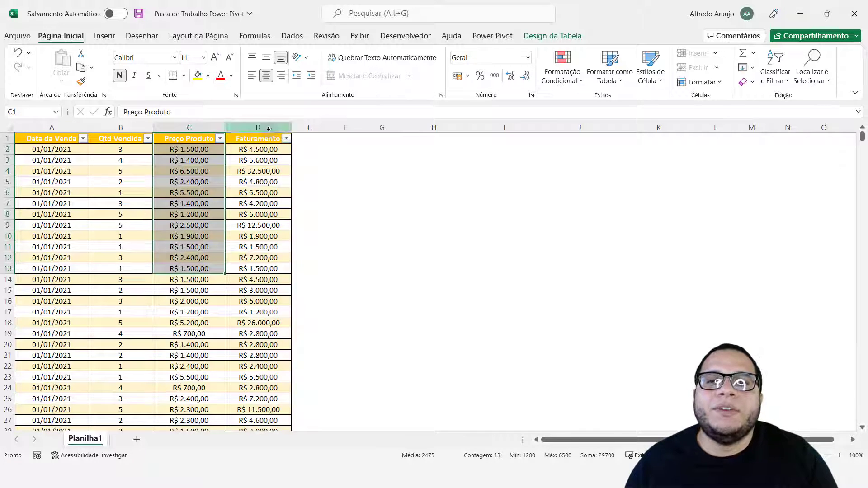
pyautogui.moveTo(262, 138); pyautogui.dragTo(274, 290)
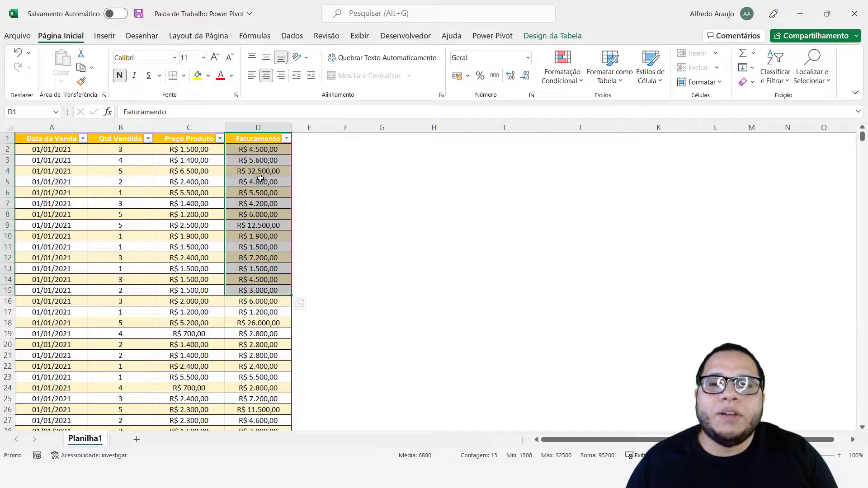
pyautogui.click(261, 181)
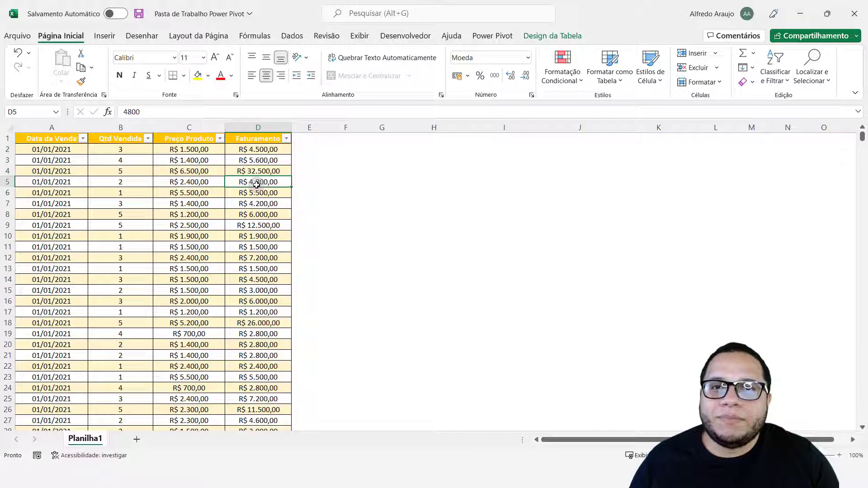
pyautogui.click(257, 152)
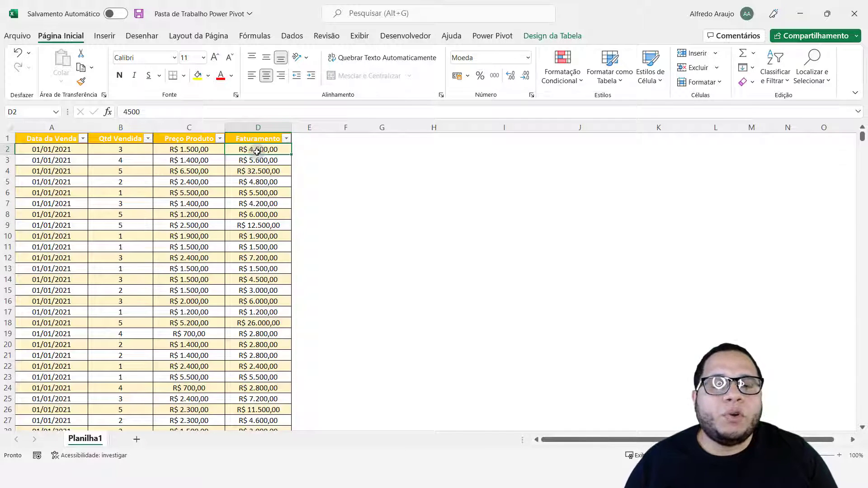
pyautogui.click(258, 133)
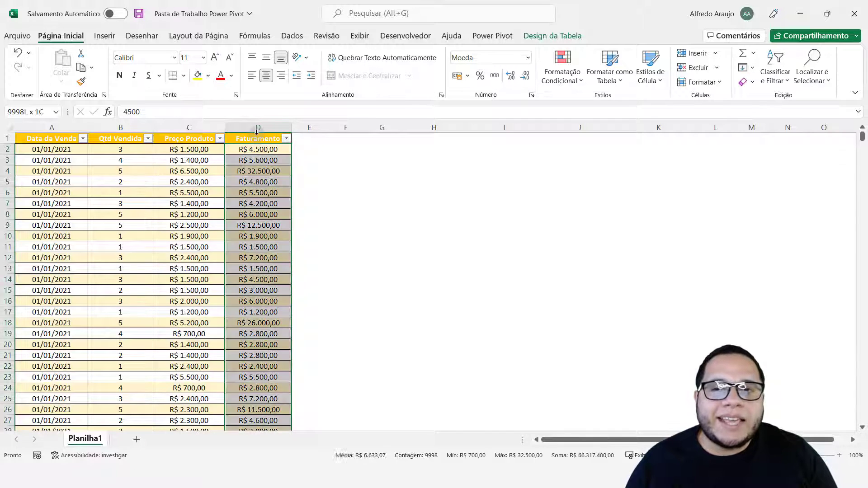
pyautogui.click(258, 159)
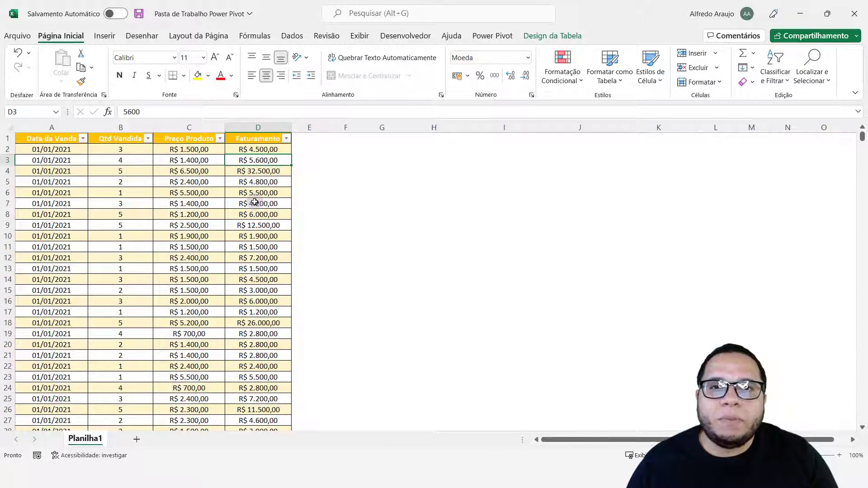
# Step: Add the sales table to the Power Pivot data model and keep the Power Pivot window maximized
pyautogui.click(492, 38)
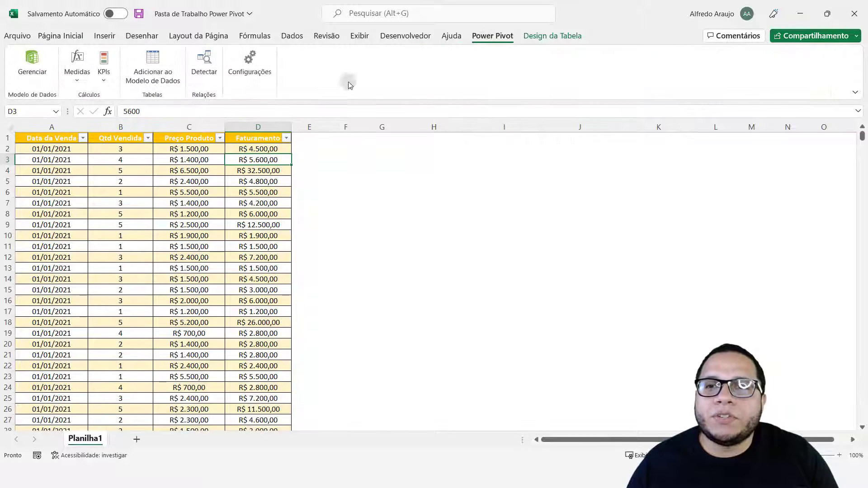
pyautogui.click(152, 86)
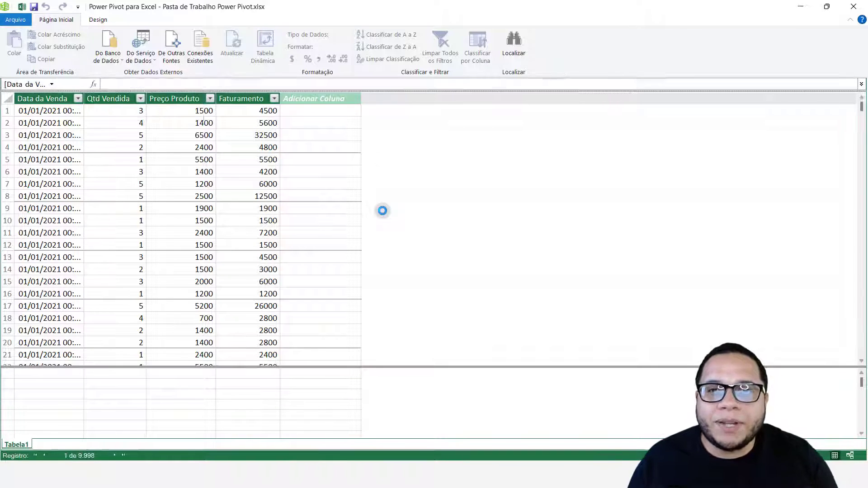
pyautogui.moveTo(401, 7); pyautogui.dragTo(403, 47)
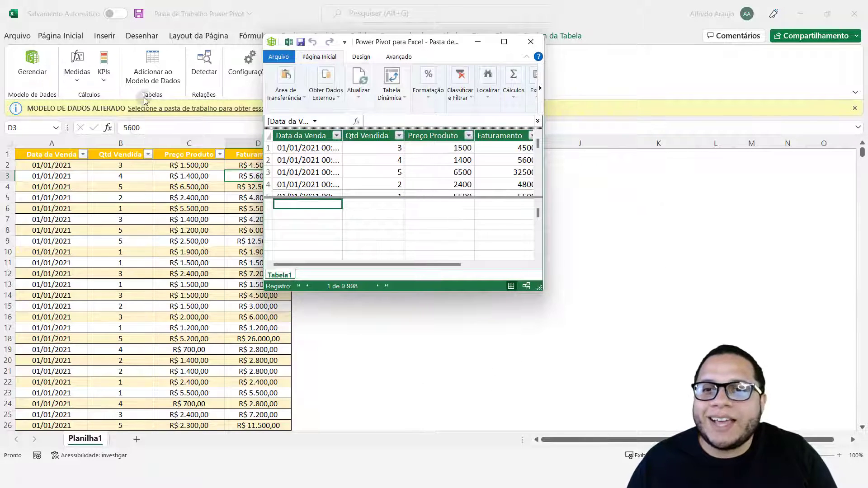
pyautogui.moveTo(449, 50); pyautogui.dragTo(393, 115)
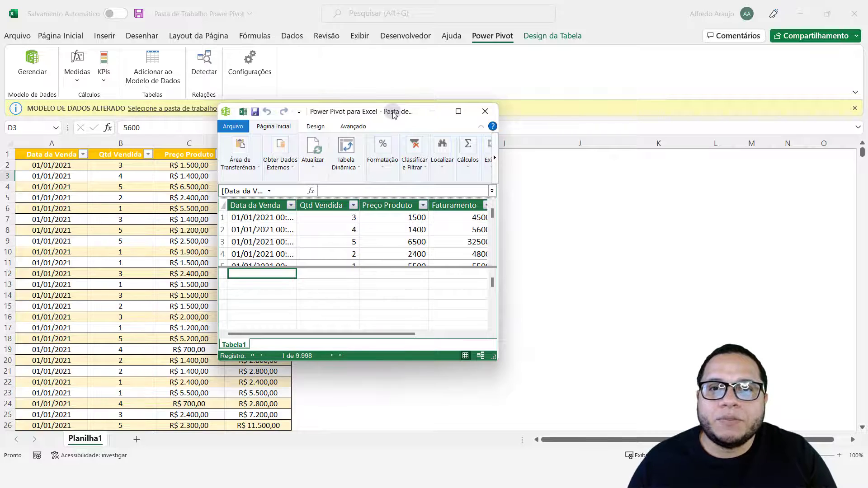
pyautogui.doubleClick(393, 114)
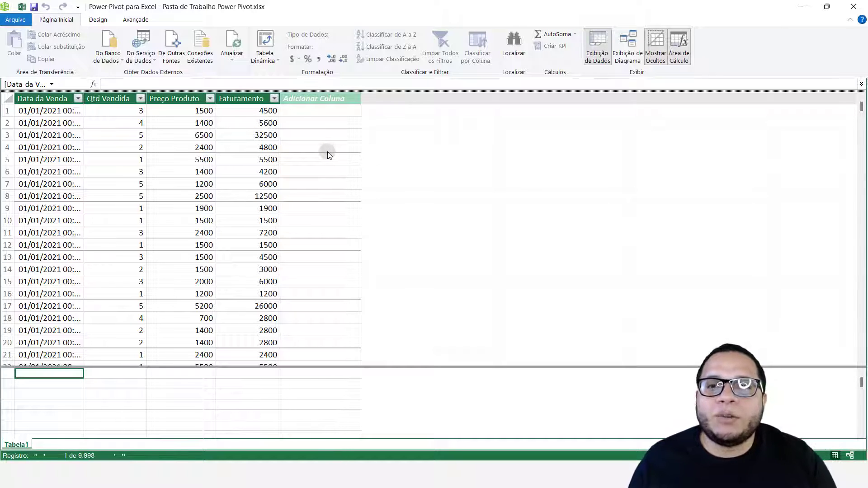
# Step: Examine the Faturamento column of Tabela1 in the Power Pivot data view
pyautogui.moveTo(247, 112); pyautogui.dragTo(248, 330)
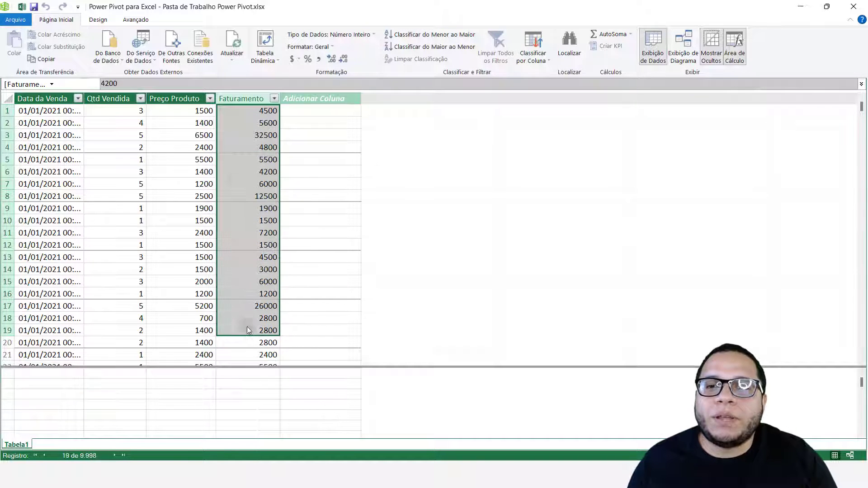
pyautogui.click(235, 173)
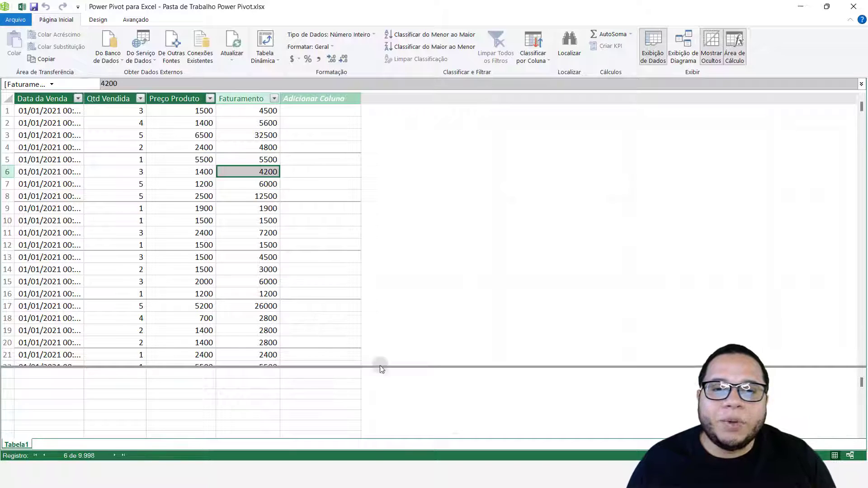
pyautogui.click(485, 475)
pyautogui.click(424, 416)
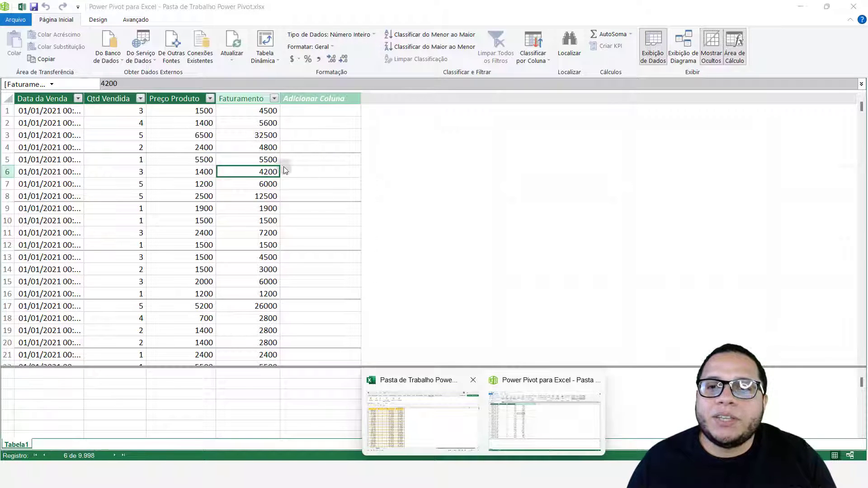
pyautogui.click(267, 147)
pyautogui.click(259, 99)
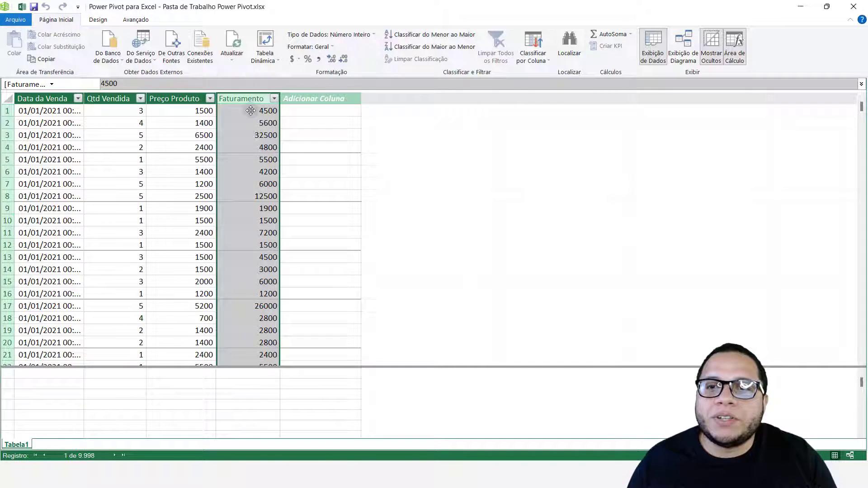
pyautogui.click(267, 234)
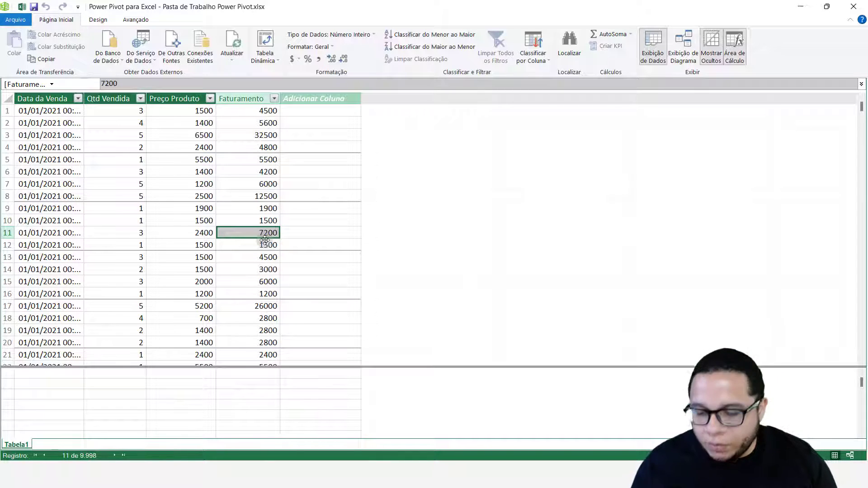
# Step: Switch back to the Excel workbook and create a new measure for Tabela1 named Total Faturado
pyautogui.hotkey('alt', 'Tab')
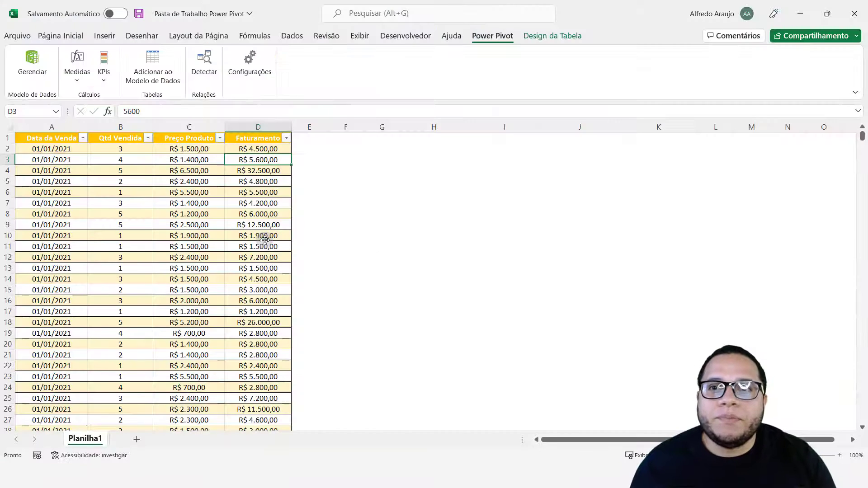
pyautogui.click(71, 84)
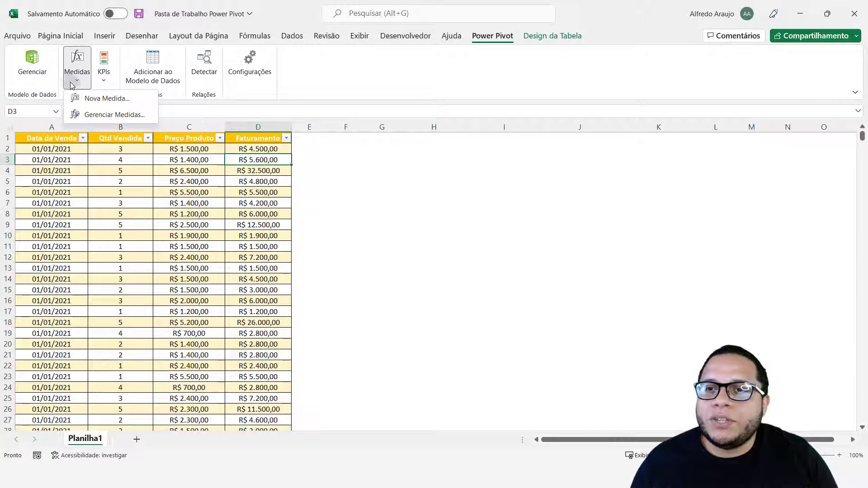
pyautogui.click(151, 103)
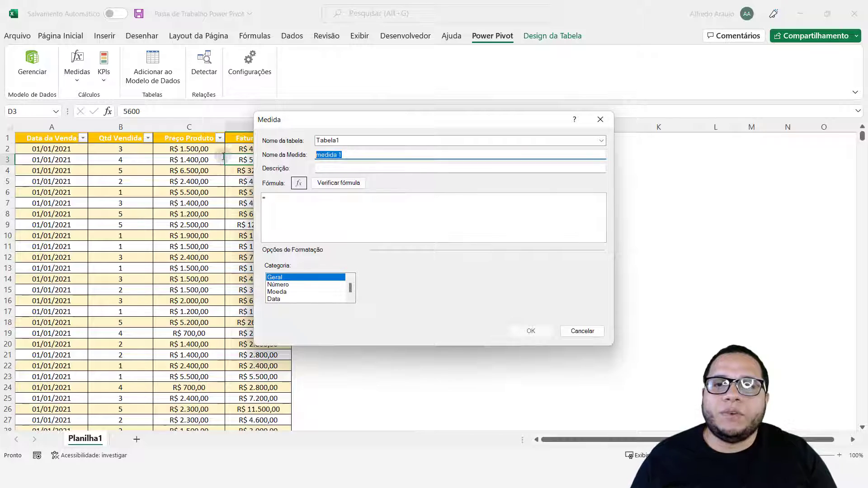
pyautogui.write('Total')
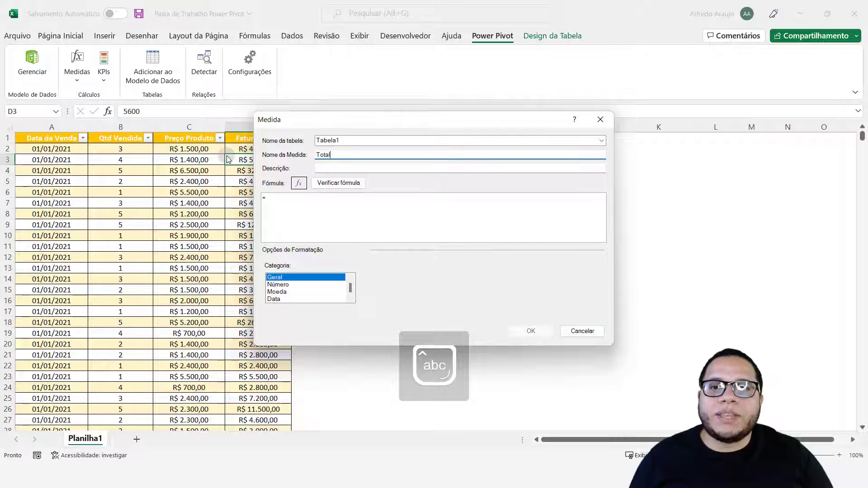
pyautogui.write(' Faturado')
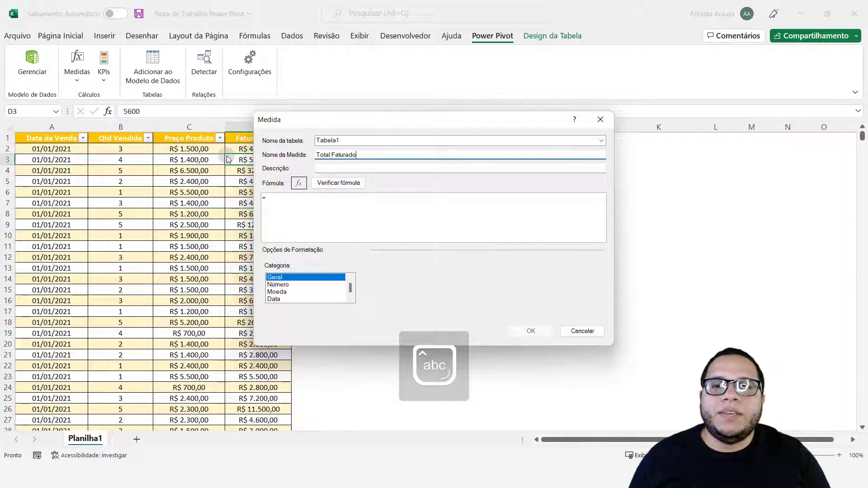
# Step: Begin the Total Faturado measure's formula with =SUM( and enlarge the formula text
pyautogui.click(293, 219)
pyautogui.scroll(6, 318, 217)
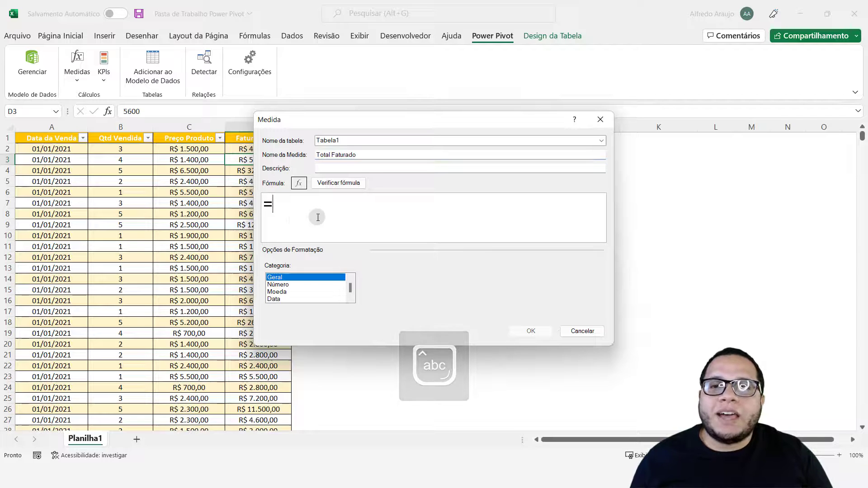
pyautogui.press('capslock')
pyautogui.write('SUM(')
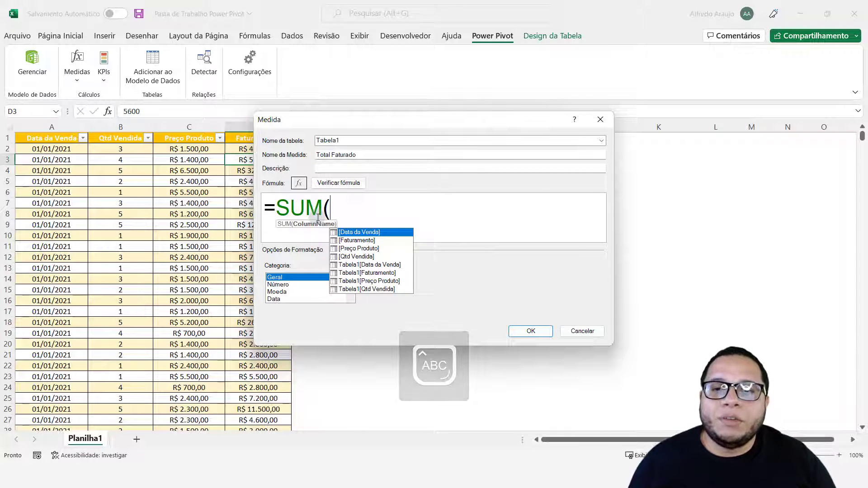
pyautogui.doubleClick(318, 212)
pyautogui.click(323, 210)
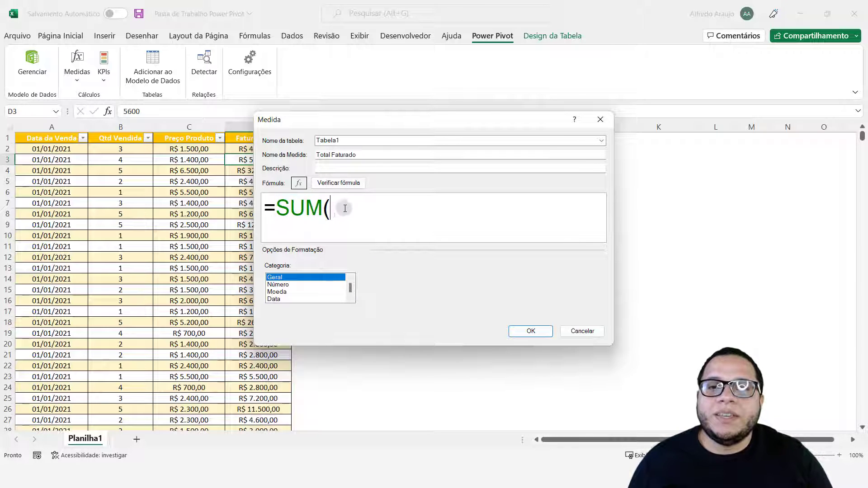
# Step: Try SOMA in place of SUM as the function in the measure's formula, and restore SUM
pyautogui.moveTo(323, 208); pyautogui.dragTo(311, 208)
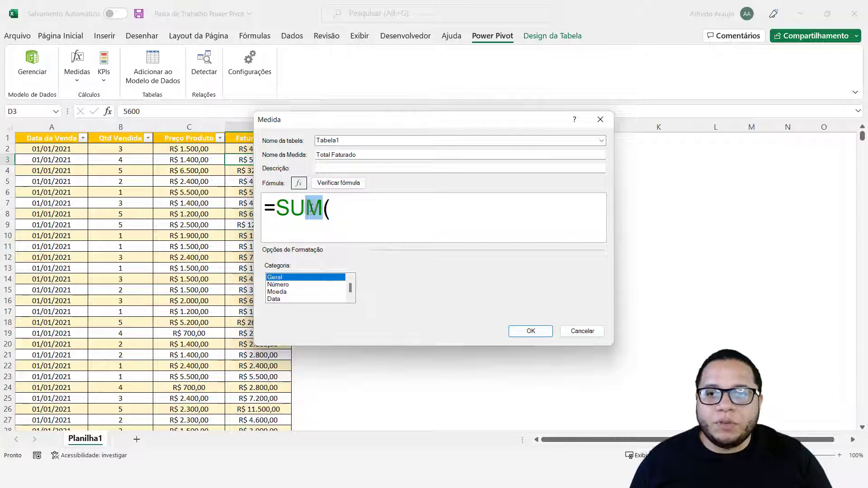
pyautogui.press('BackSpace')
pyautogui.press('BackSpace')
pyautogui.press('BackSpace')
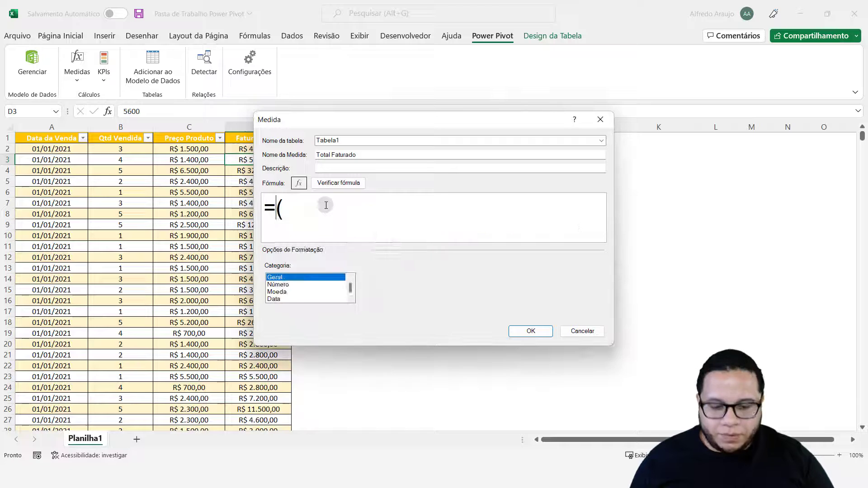
pyautogui.write('SOMA')
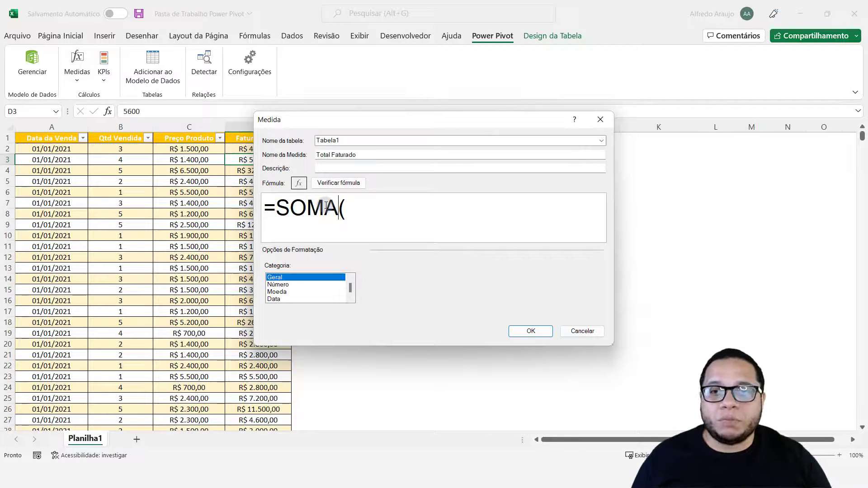
pyautogui.press('BackSpace')
pyautogui.press('BackSpace')
pyautogui.press('BackSpace')
pyautogui.press('BackSpace')
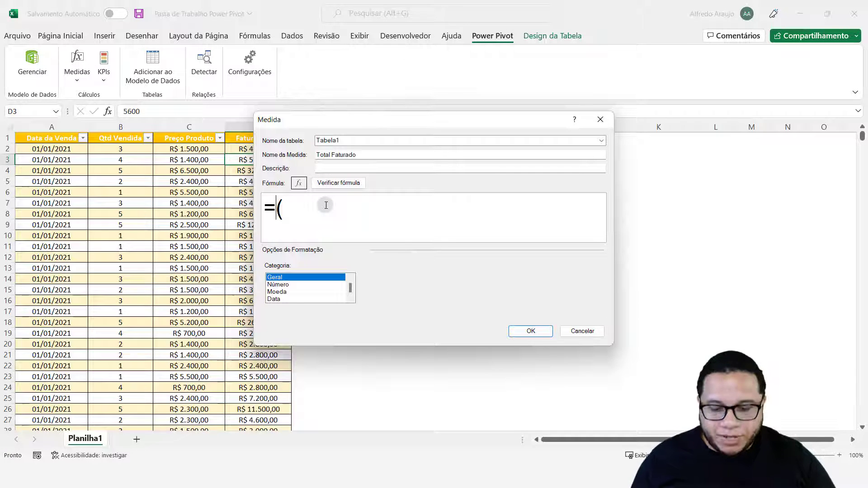
pyautogui.write('SUM')
# Step: Complete the measure's formula with the Faturamento column so that it reads =SUM([Faturamento])
pyautogui.press('Right')
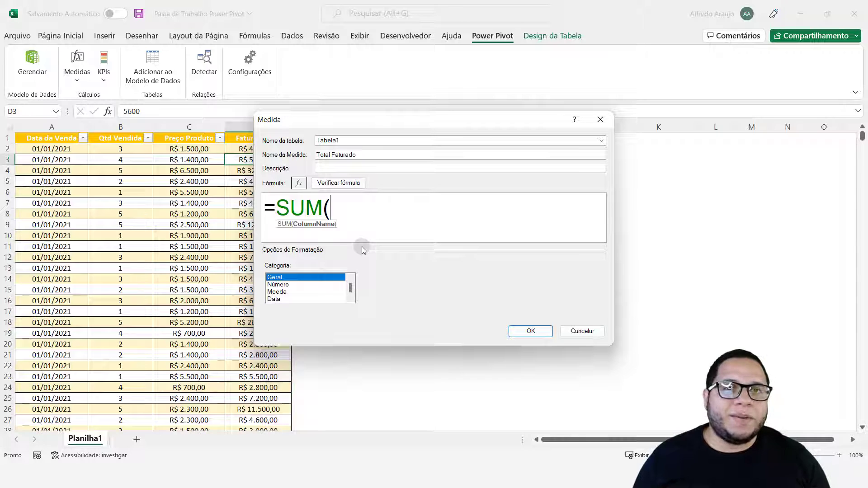
pyautogui.write('FATURA')
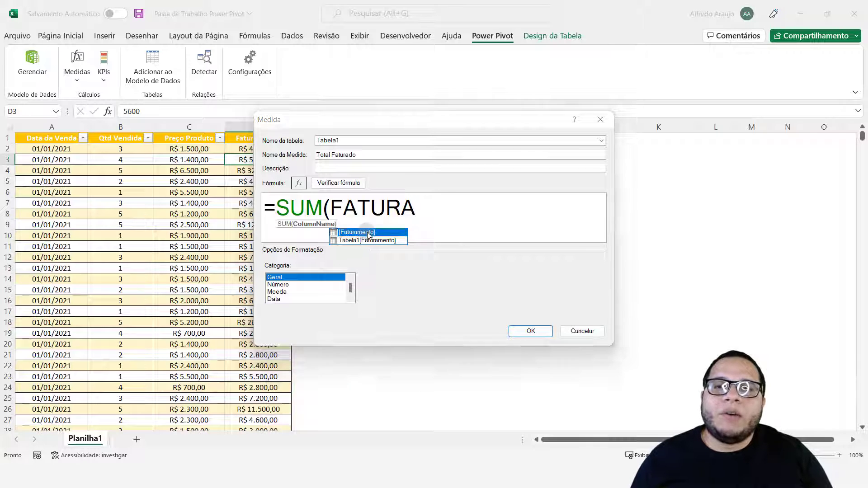
pyautogui.doubleClick(369, 233)
pyautogui.write(')')
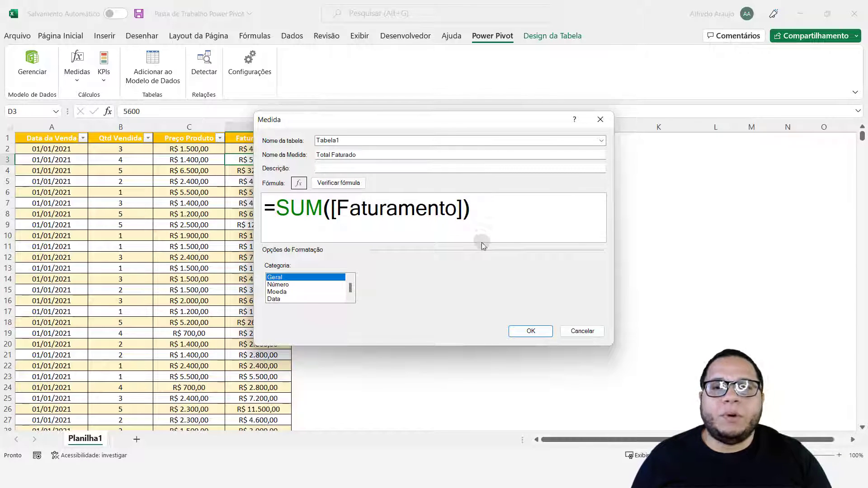
# Step: Set the Total Faturado measure's format category to Moeda and save the measure
pyautogui.moveTo(461, 211); pyautogui.dragTo(331, 213)
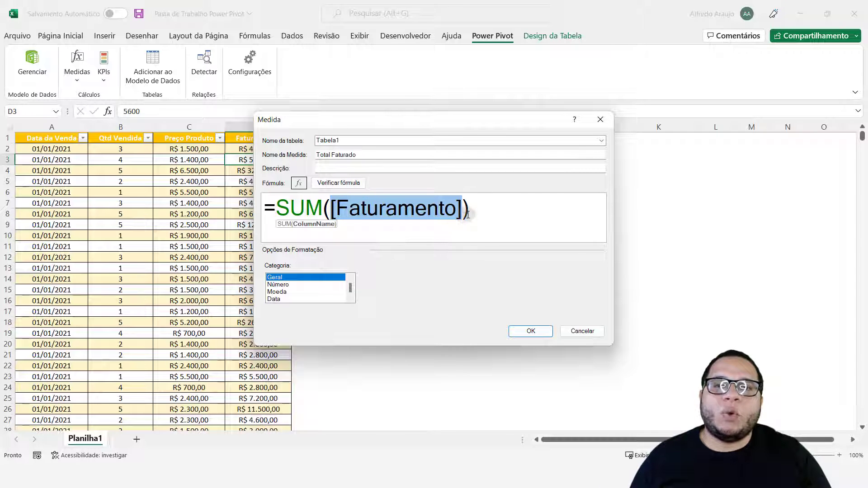
pyautogui.click(462, 209)
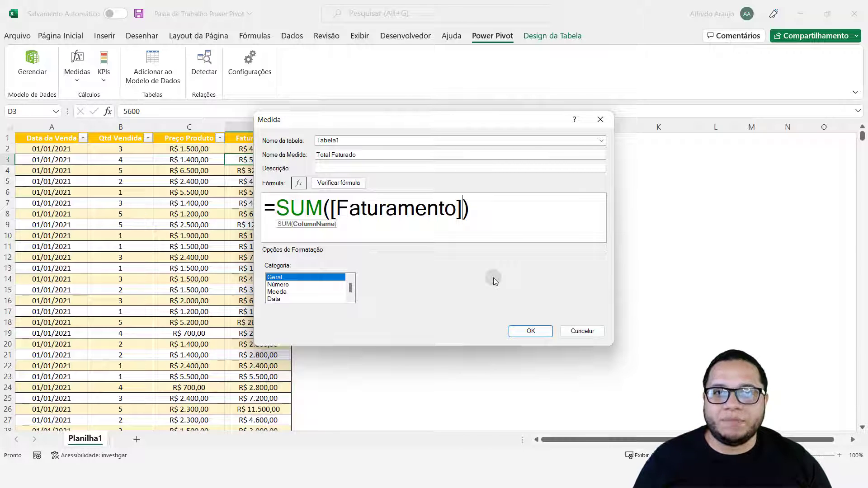
pyautogui.click(284, 292)
pyautogui.click(537, 331)
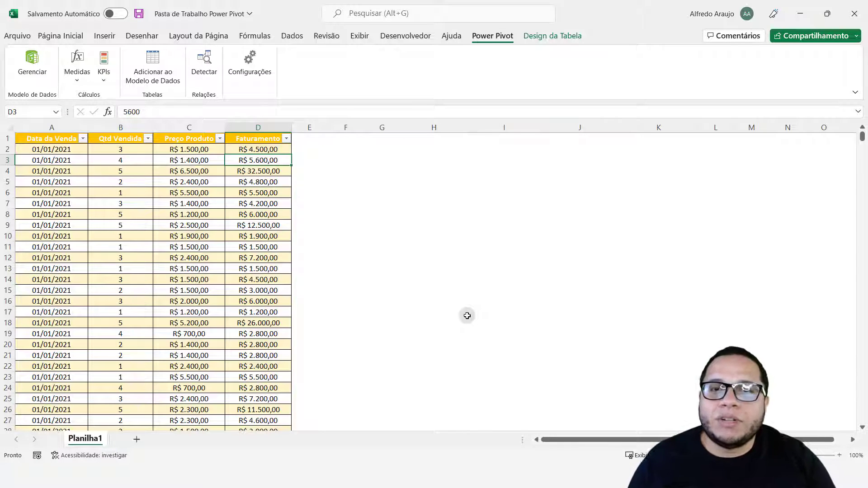
# Step: Switch to the Power Pivot window and widen the Data da Venda column enough to show the full Total Faturado result
pyautogui.moveTo(470, 457)
pyautogui.click(539, 411)
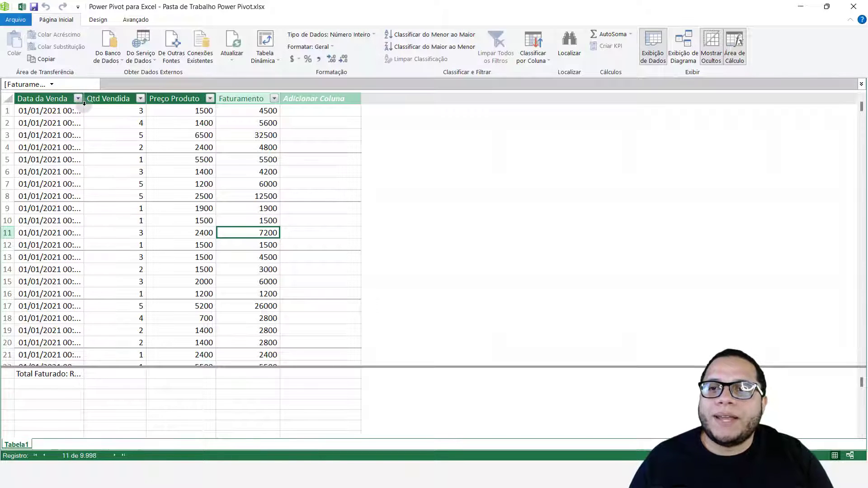
pyautogui.moveTo(84, 103); pyautogui.dragTo(182, 103)
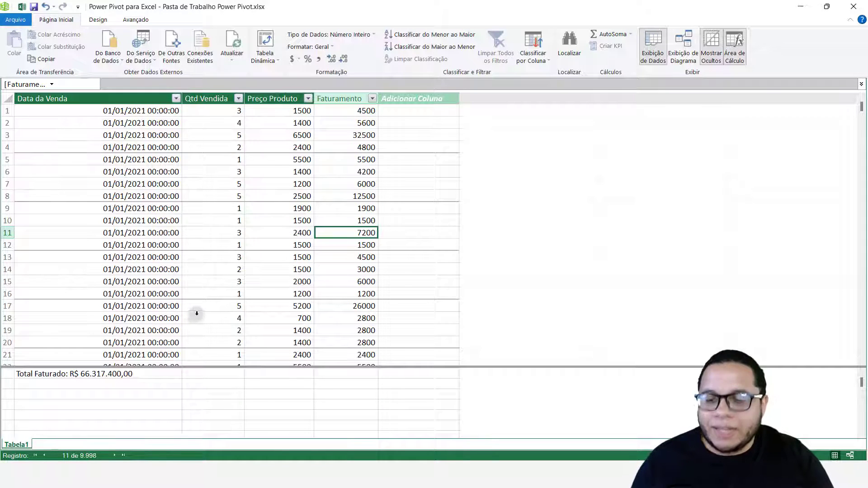
pyautogui.moveTo(13, 81); pyautogui.dragTo(435, 367)
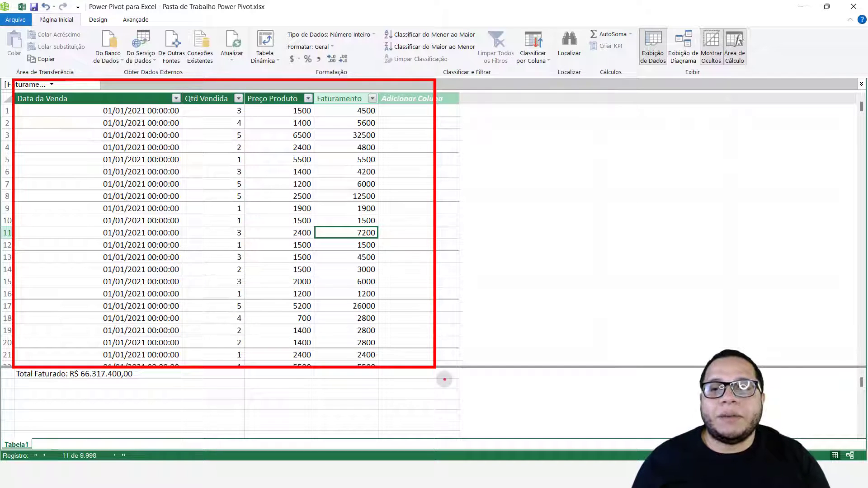
pyautogui.press('Escape')
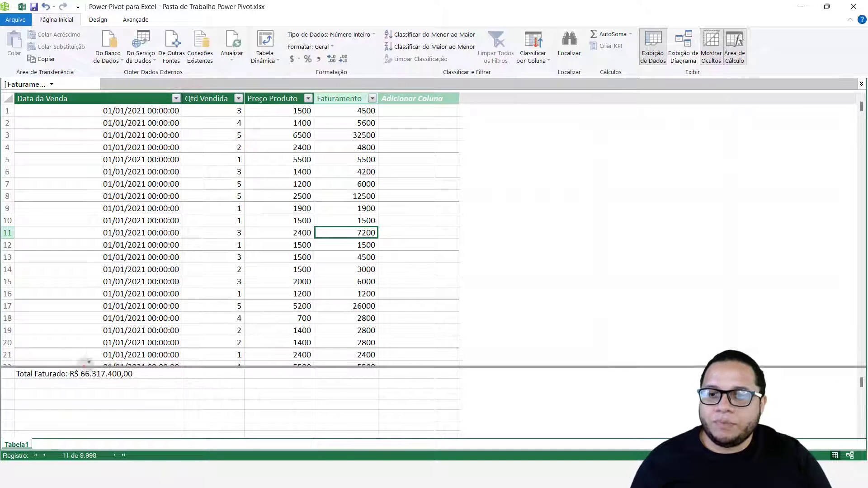
pyautogui.moveTo(61, 365); pyautogui.dragTo(166, 392)
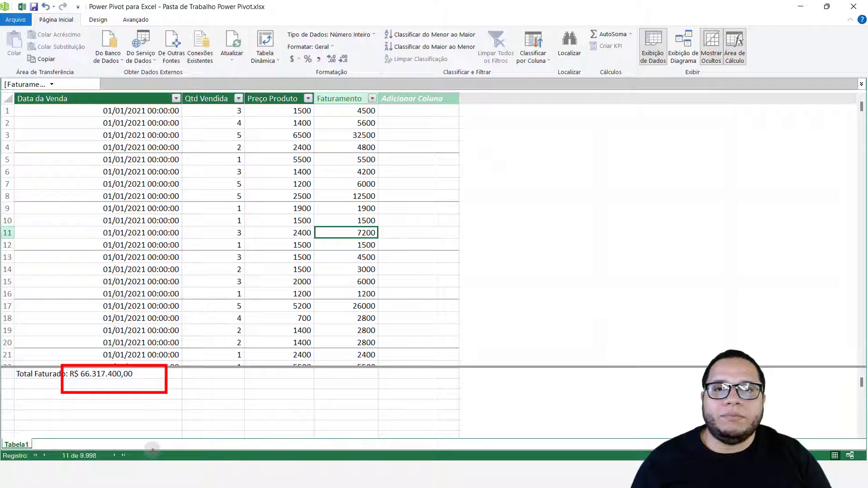
pyautogui.press('Escape')
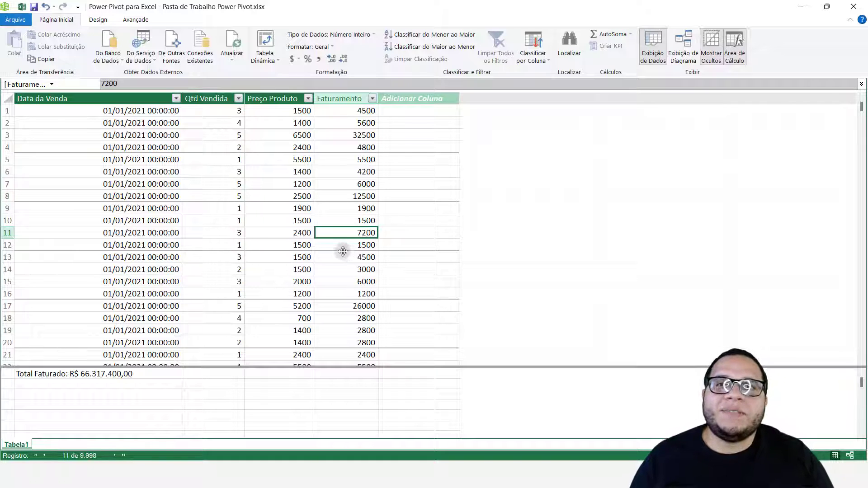
# Step: Switch to the Excel workbook and delete the whole Faturamento column (column D) from the sales table
pyautogui.click(342, 110)
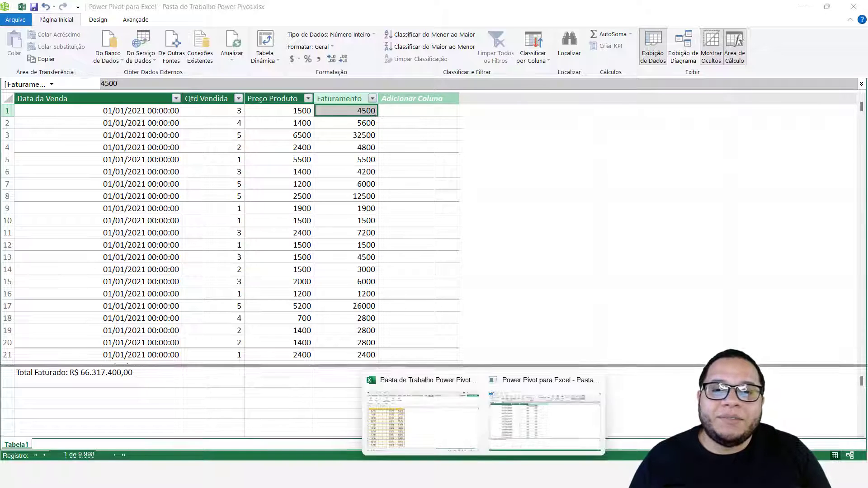
pyautogui.click(463, 439)
pyautogui.click(258, 127)
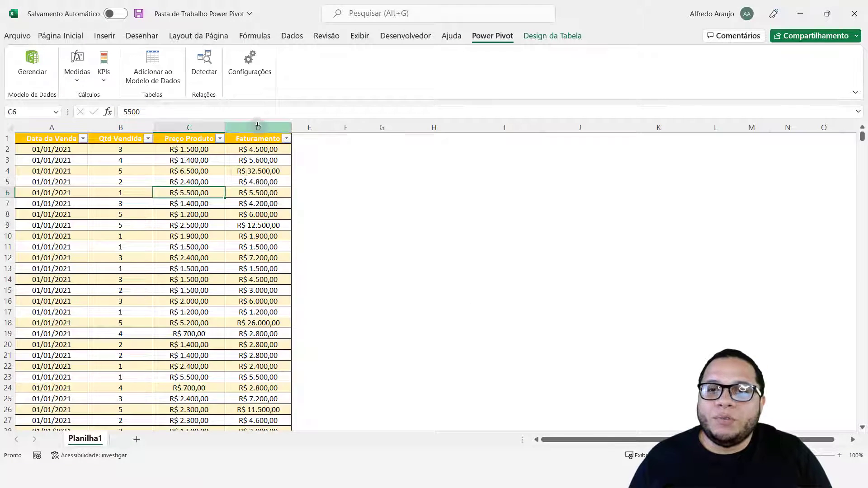
pyautogui.rightClick(259, 128)
pyautogui.click(289, 257)
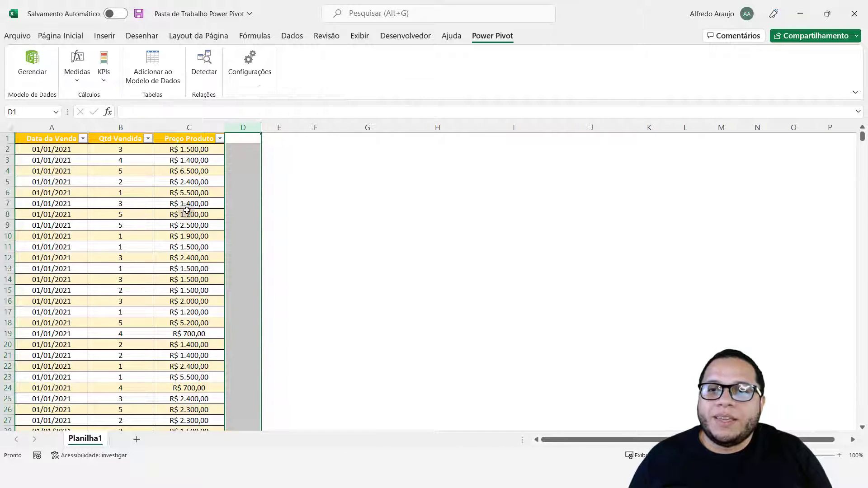
# Step: Return to the Power Pivot window, refresh the Tabela1 data and close the update report
pyautogui.click(181, 214)
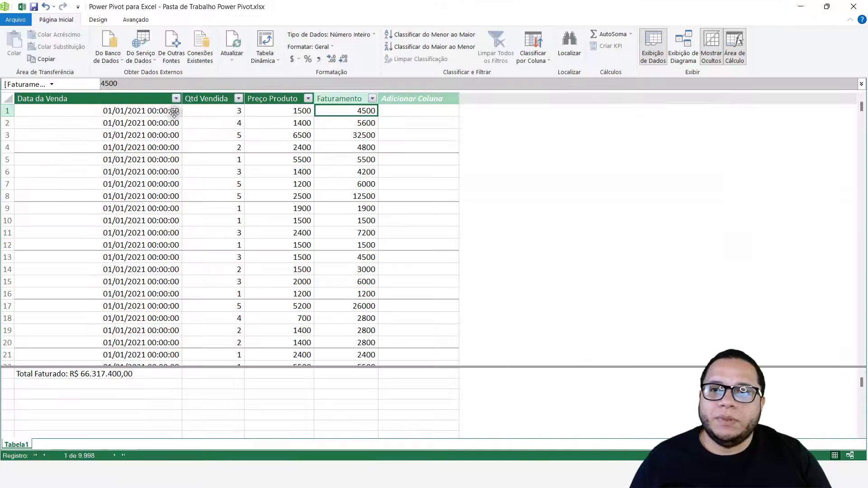
pyautogui.click(233, 39)
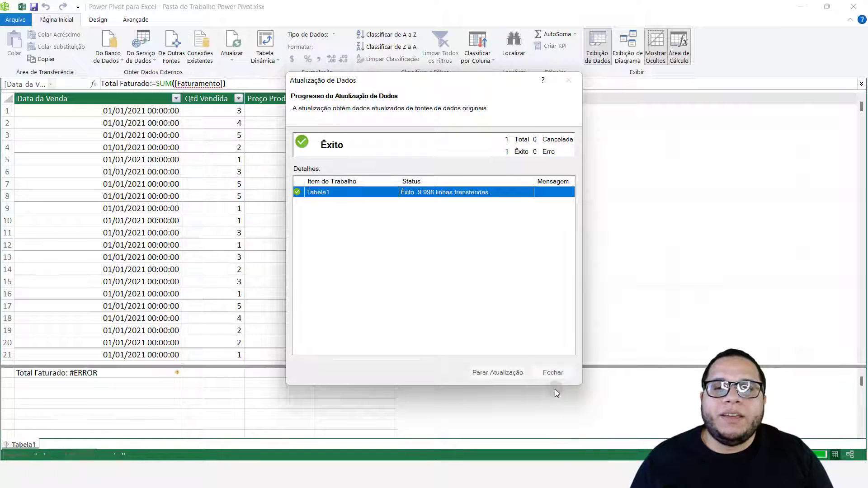
pyautogui.click(550, 379)
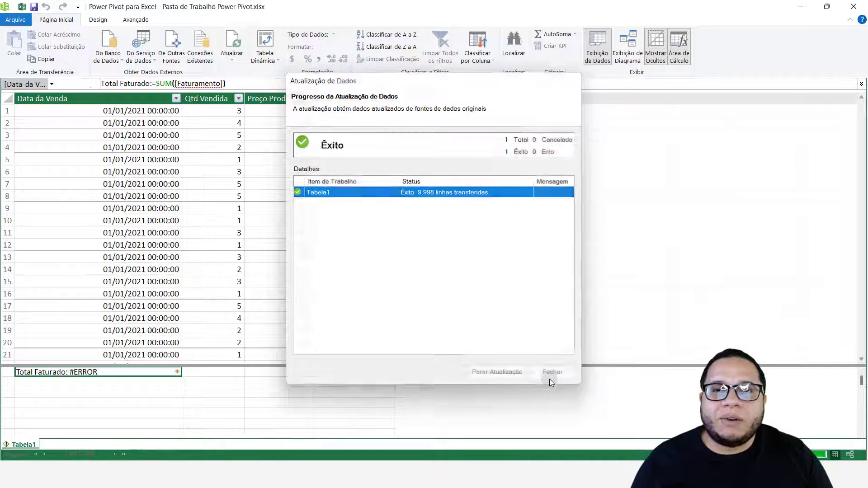
pyautogui.click(276, 170)
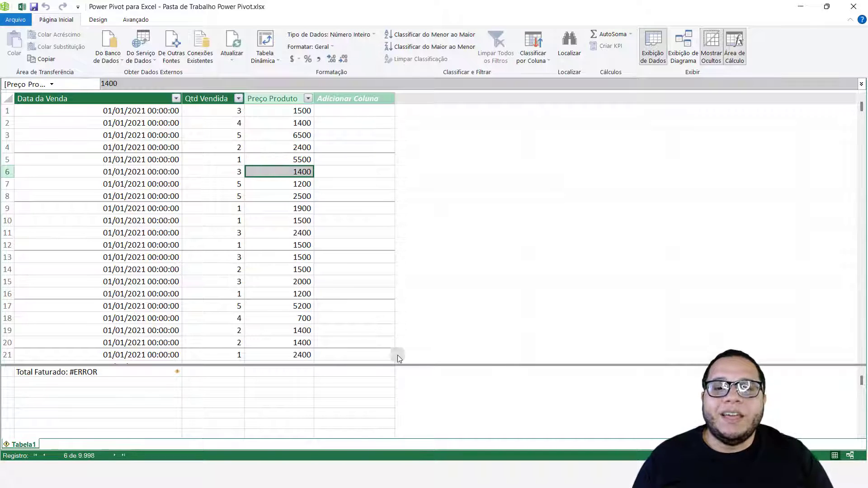
# Step: Inspect the Total Faturado measure's formula and the first empty cell under Adicionar Coluna in Power Pivot
pyautogui.moveTo(482, 475)
pyautogui.click(452, 433)
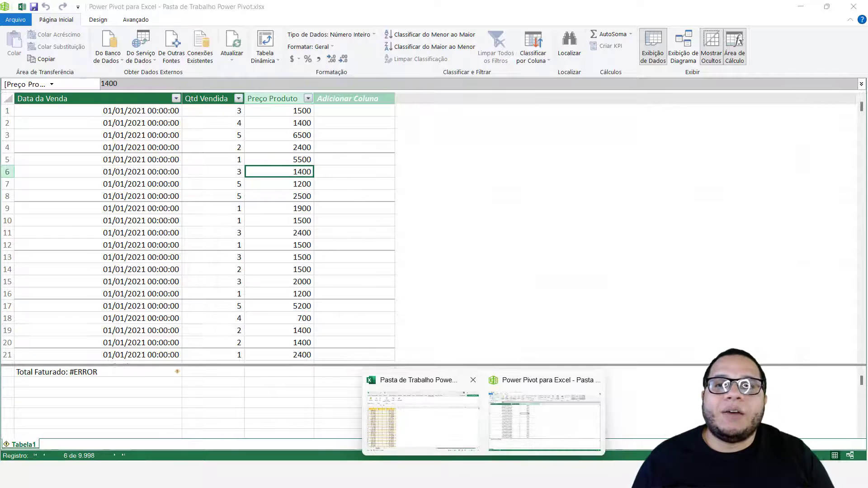
pyautogui.click(509, 427)
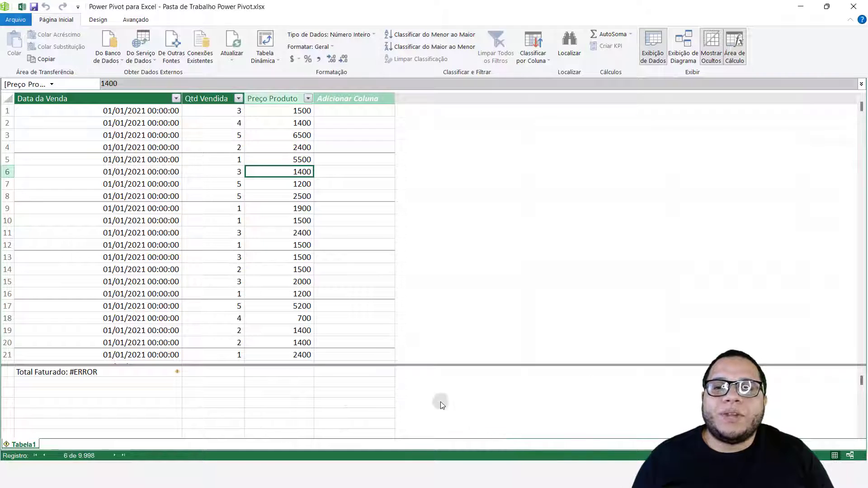
pyautogui.click(121, 373)
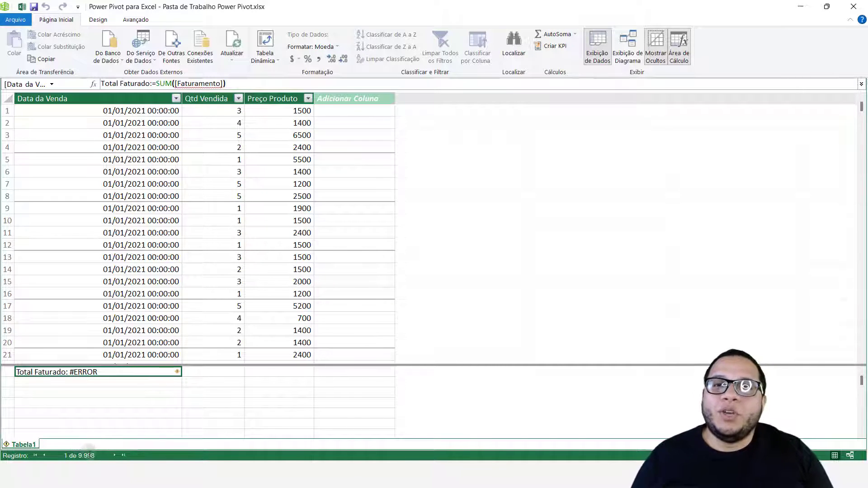
pyautogui.click(332, 110)
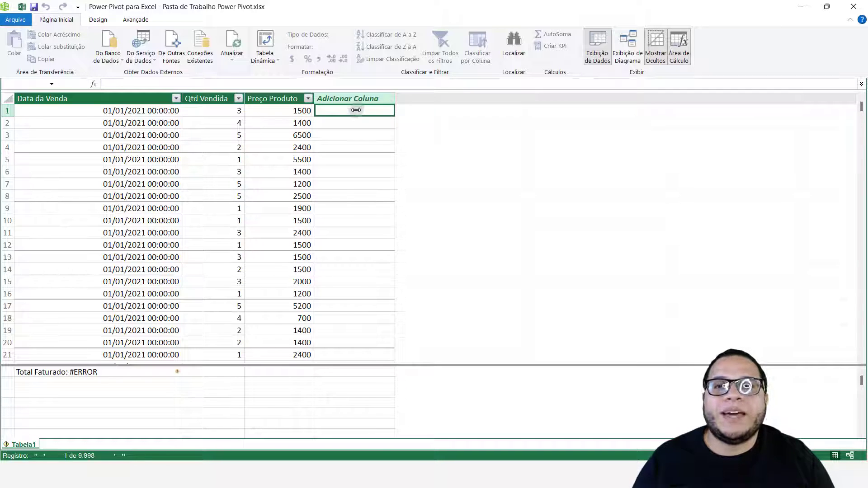
pyautogui.moveTo(312, 100); pyautogui.dragTo(401, 116)
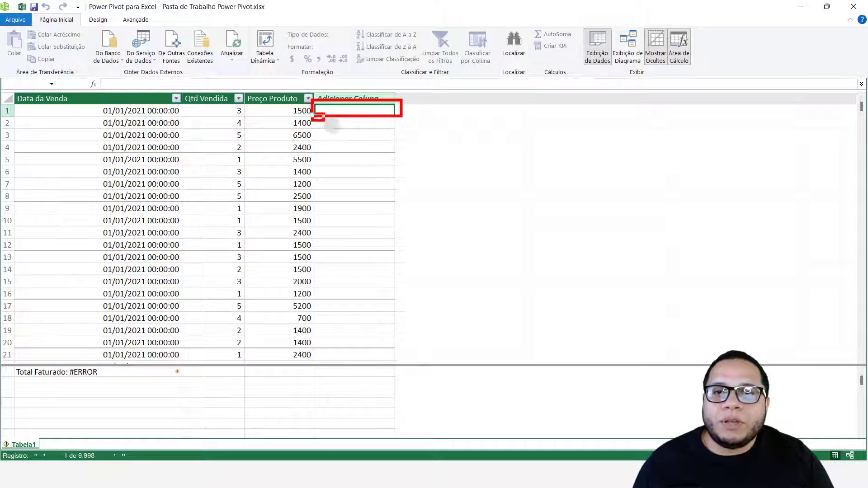
pyautogui.moveTo(313, 114); pyautogui.dragTo(412, 126)
pyautogui.moveTo(312, 128); pyautogui.dragTo(404, 141)
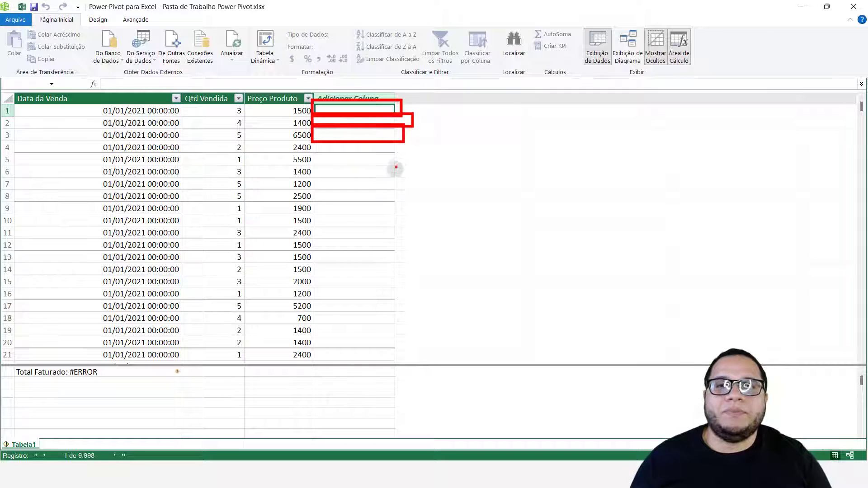
pyautogui.press('Escape')
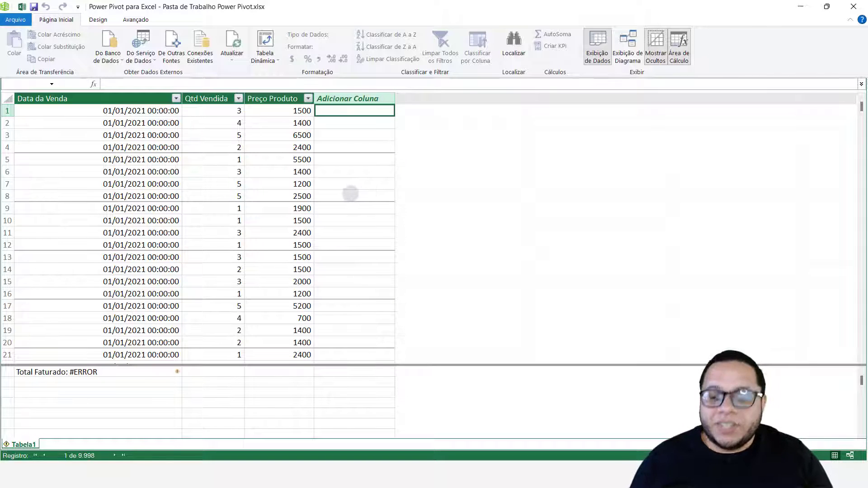
pyautogui.moveTo(308, 88)
pyautogui.mouseDown()
pyautogui.moveTo(347, 299)
pyautogui.moveTo(406, 384)
pyautogui.moveTo(402, 376)
pyautogui.mouseUp()
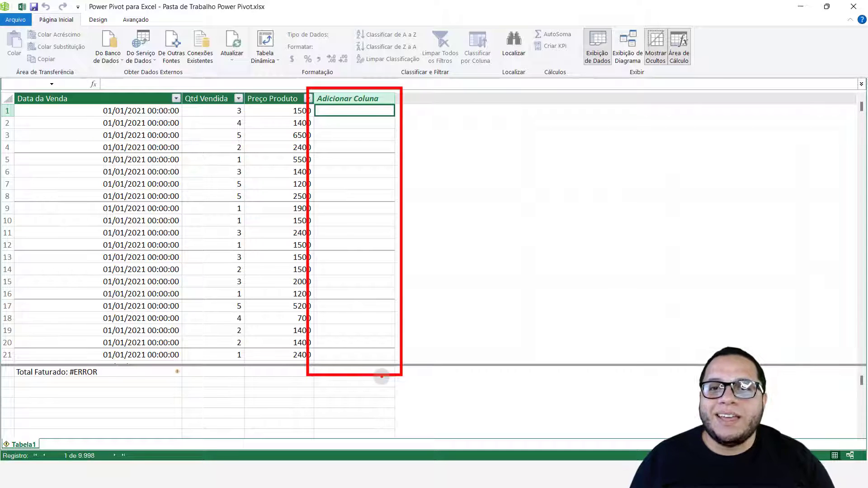
pyautogui.press('Escape')
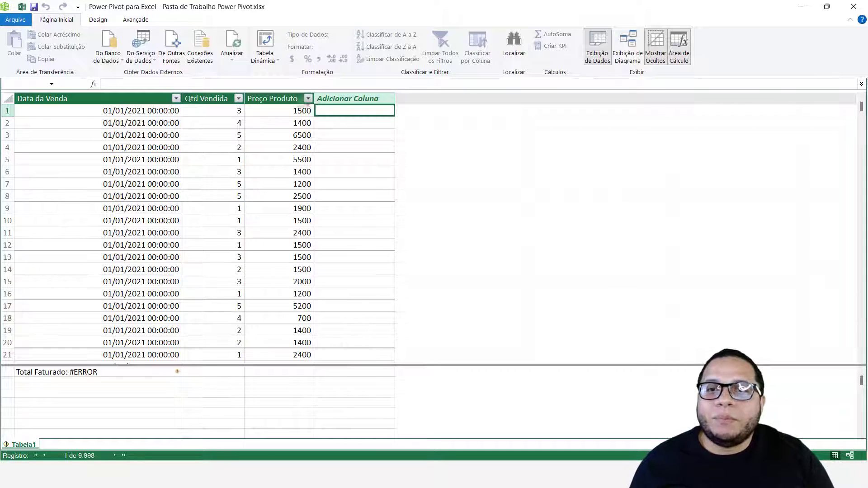
pyautogui.moveTo(221, 103)
pyautogui.mouseDown()
pyautogui.moveTo(251, 117)
pyautogui.moveTo(397, 117)
pyautogui.mouseUp()
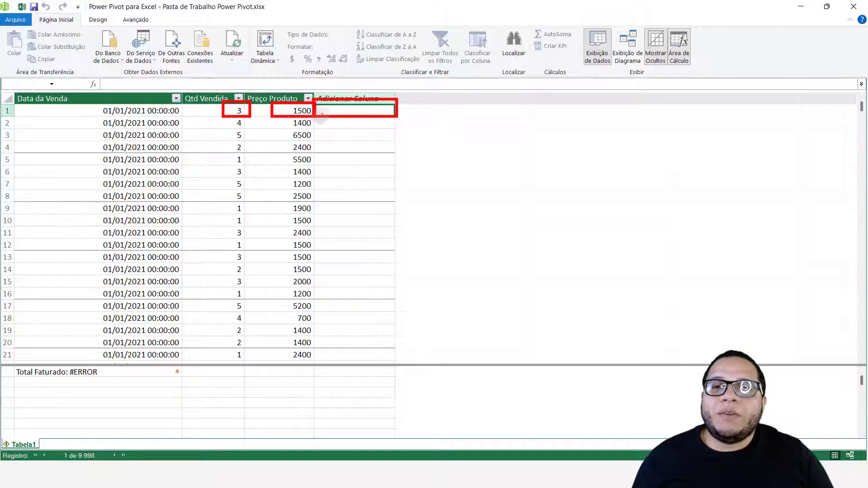
pyautogui.moveTo(313, 116); pyautogui.dragTo(399, 128)
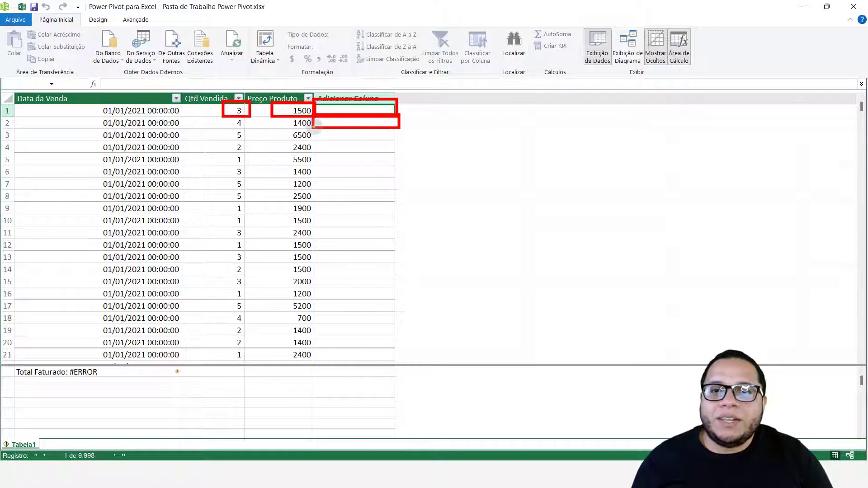
pyautogui.moveTo(312, 128); pyautogui.dragTo(401, 142)
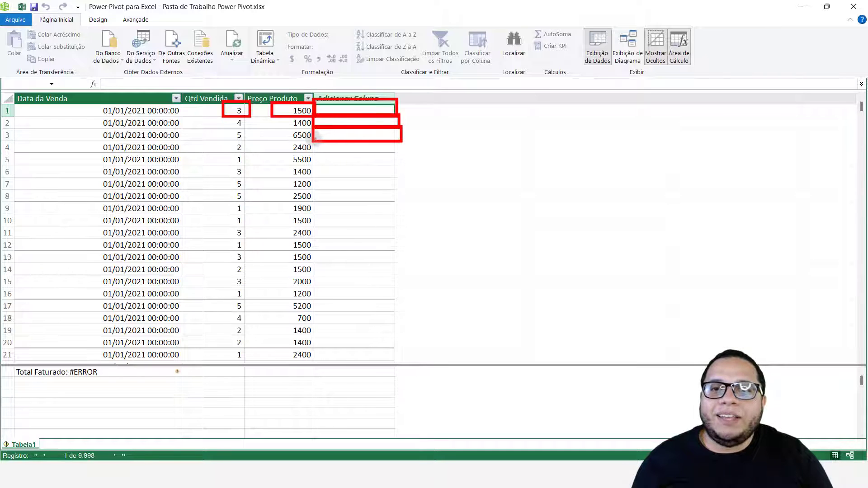
pyautogui.moveTo(313, 139); pyautogui.dragTo(403, 152)
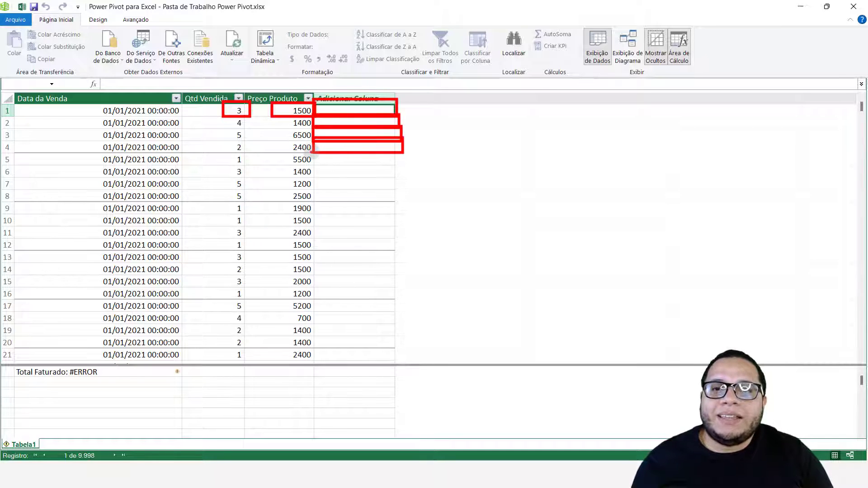
pyautogui.moveTo(313, 153); pyautogui.dragTo(407, 166)
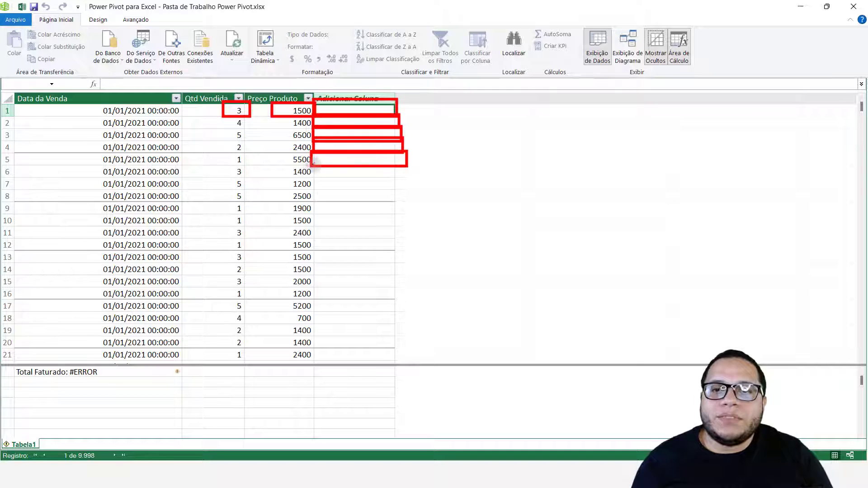
pyautogui.moveTo(313, 165); pyautogui.dragTo(405, 178)
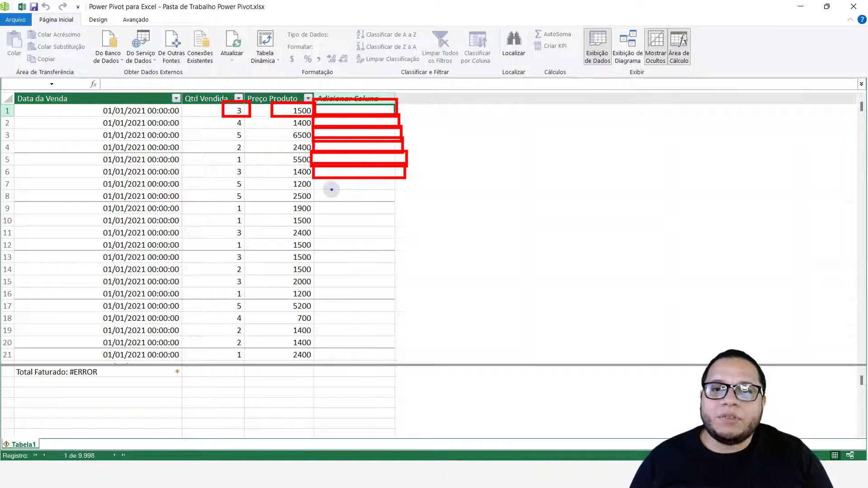
pyautogui.moveTo(307, 90)
pyautogui.mouseDown()
pyautogui.moveTo(346, 261)
pyautogui.moveTo(413, 393)
pyautogui.mouseUp()
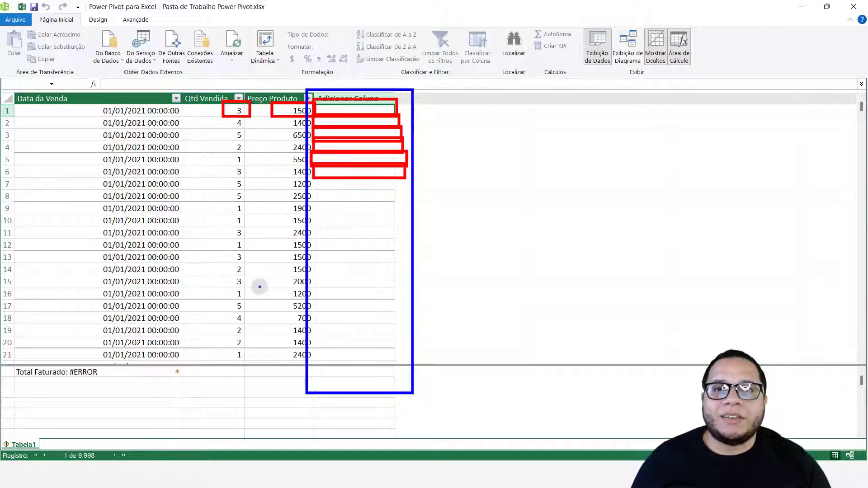
pyautogui.press('Escape')
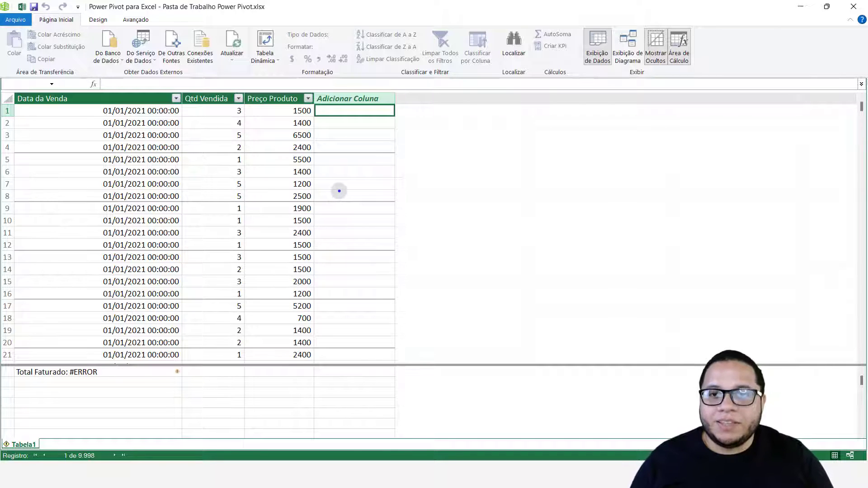
pyautogui.write('t')
pyautogui.write('SU')
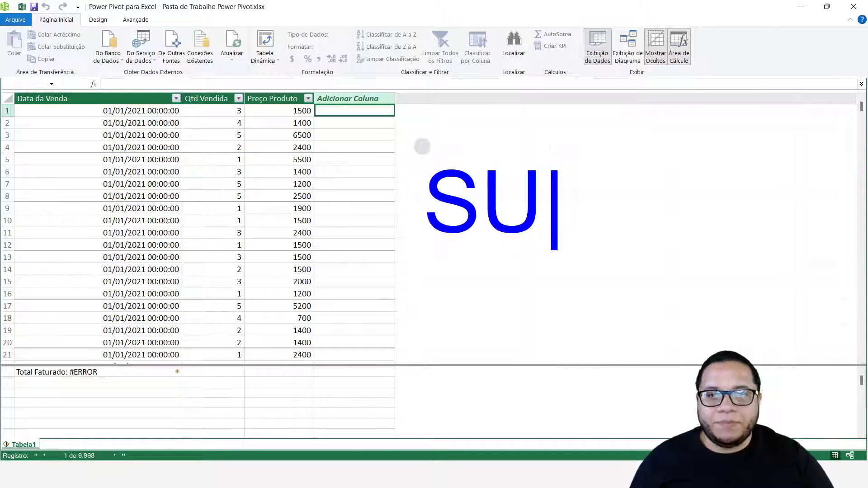
pyautogui.write('MX')
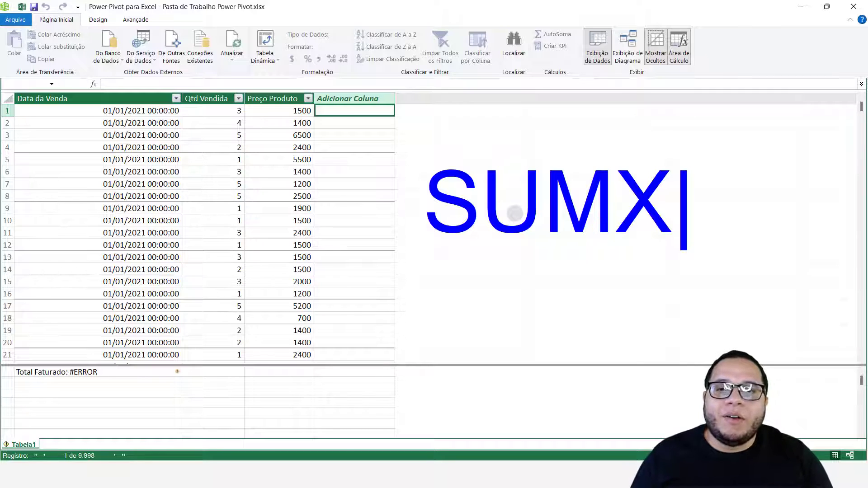
pyautogui.press('Escape')
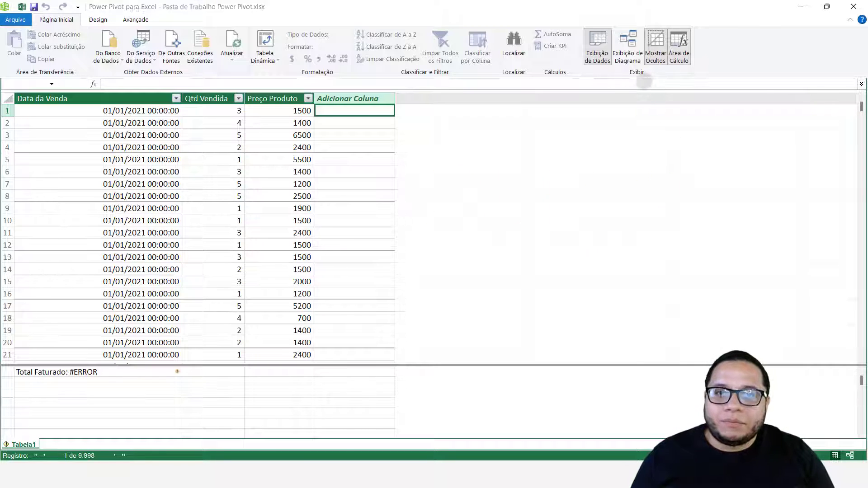
pyautogui.press('F2')
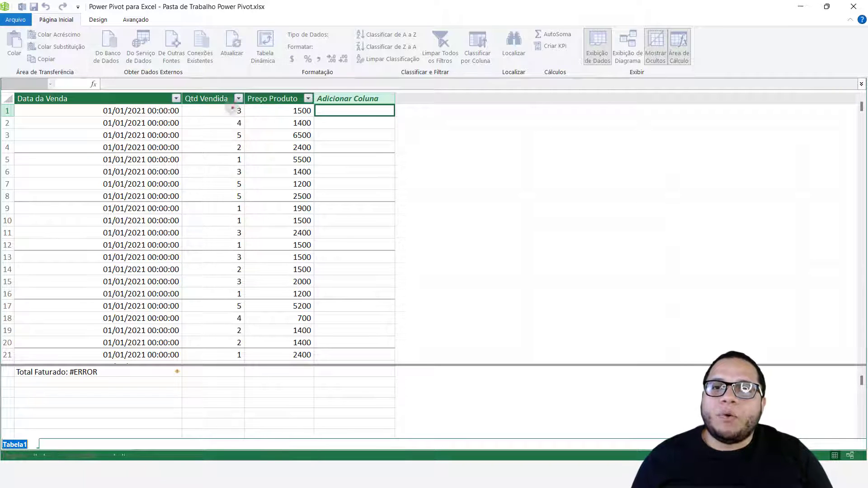
pyautogui.moveTo(227, 103)
pyautogui.mouseDown()
pyautogui.moveTo(251, 116)
pyautogui.moveTo(397, 116)
pyautogui.mouseUp()
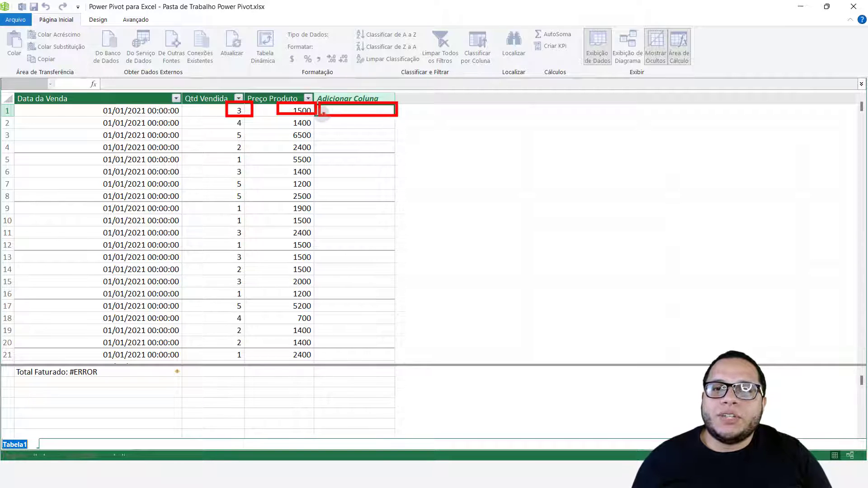
pyautogui.moveTo(321, 117); pyautogui.dragTo(397, 128)
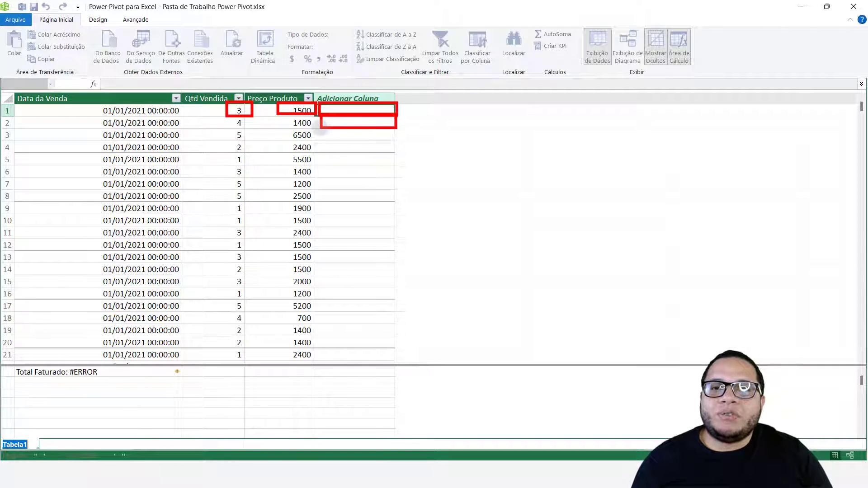
pyautogui.moveTo(319, 128); pyautogui.dragTo(401, 139)
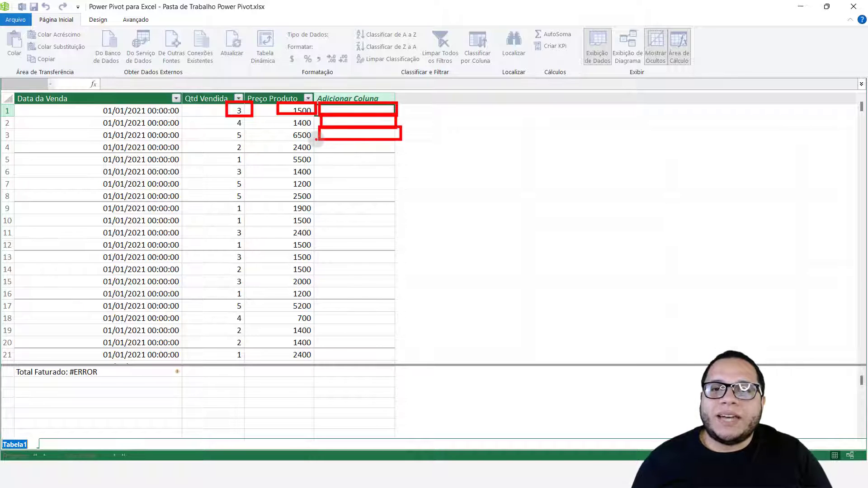
pyautogui.moveTo(315, 140); pyautogui.dragTo(402, 155)
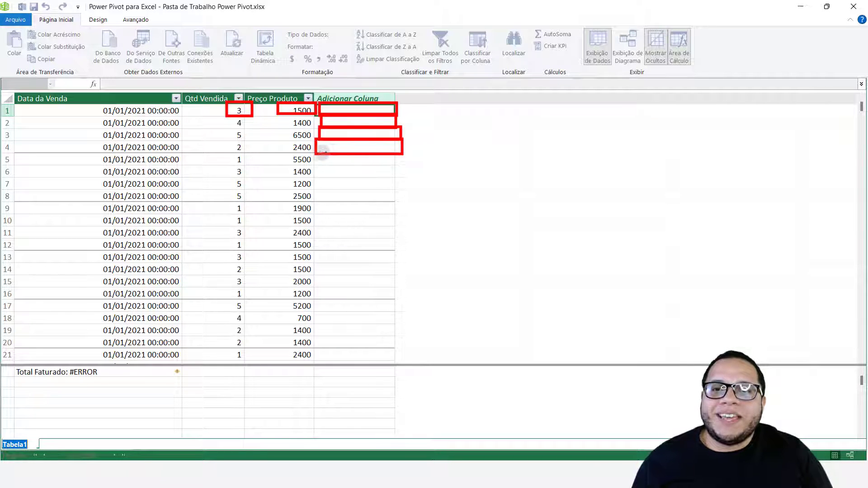
pyautogui.moveTo(316, 154); pyautogui.dragTo(407, 168)
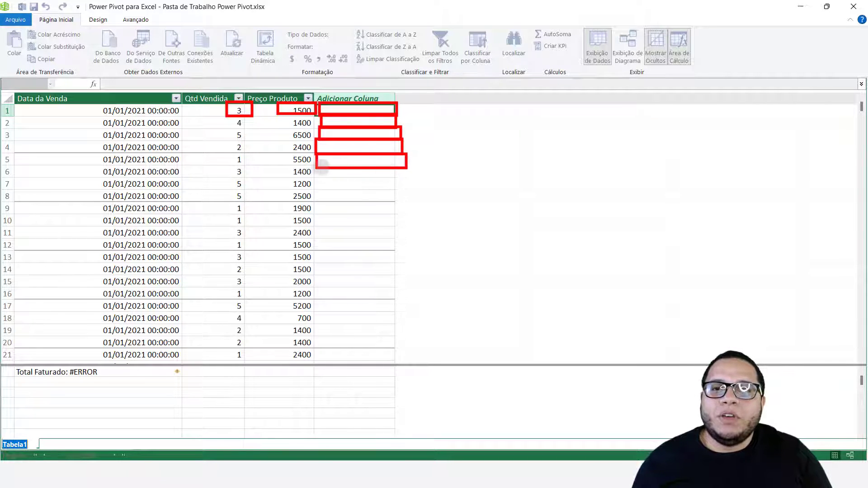
pyautogui.moveTo(314, 166)
pyautogui.mouseDown()
pyautogui.moveTo(321, 177)
pyautogui.moveTo(410, 180)
pyautogui.mouseUp()
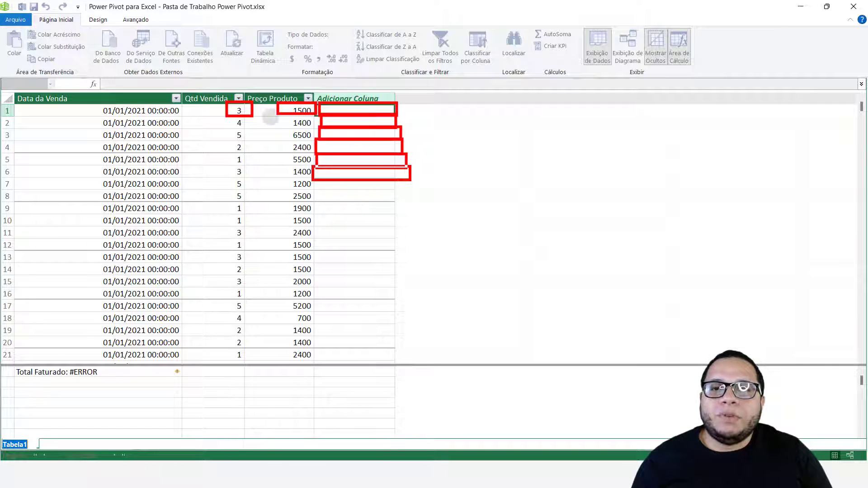
pyautogui.moveTo(245, 116); pyautogui.dragTo(244, 116)
pyautogui.press('Escape')
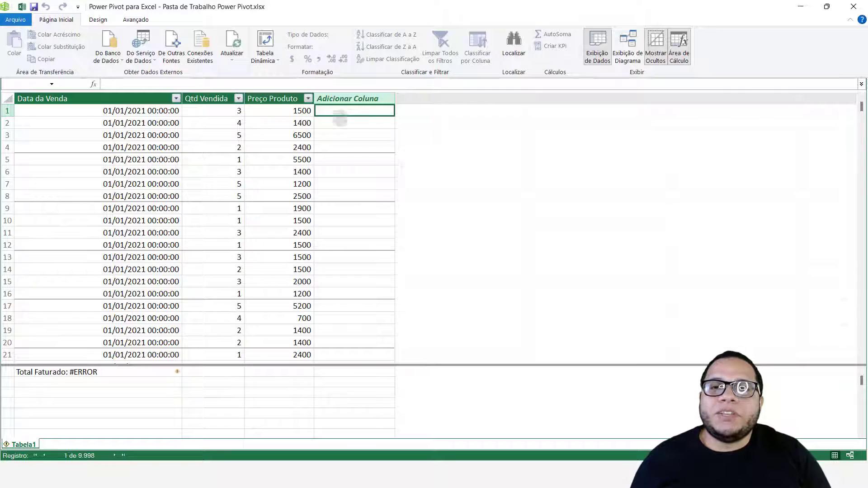
pyautogui.moveTo(309, 82)
pyautogui.mouseDown()
pyautogui.moveTo(411, 378)
pyautogui.moveTo(402, 384)
pyautogui.mouseUp()
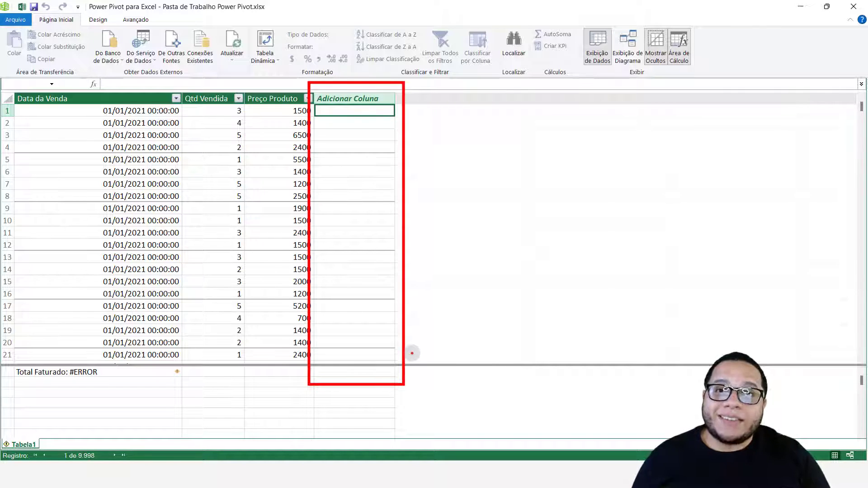
pyautogui.press('e')
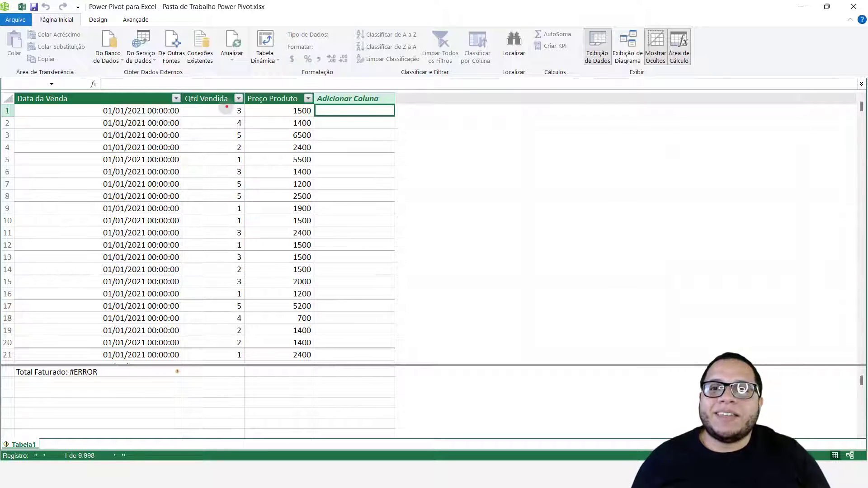
pyautogui.moveTo(223, 102)
pyautogui.mouseDown()
pyautogui.moveTo(251, 120)
pyautogui.moveTo(318, 117)
pyautogui.mouseUp()
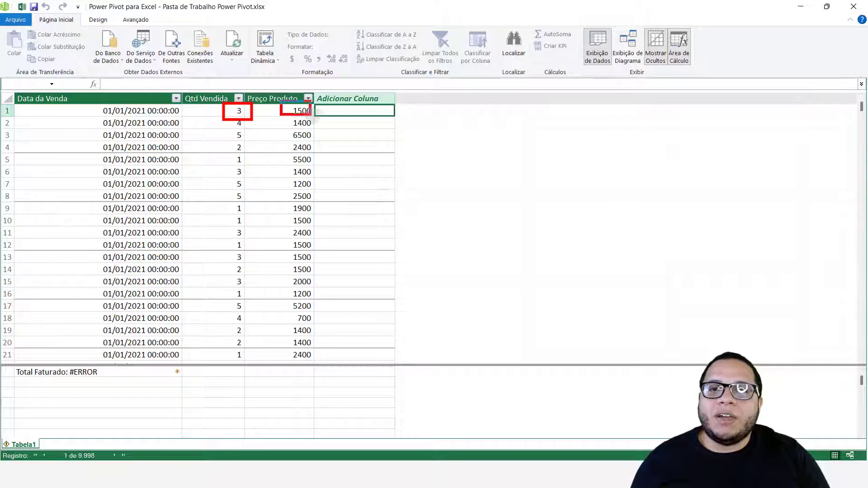
pyautogui.moveTo(239, 104)
pyautogui.mouseDown()
pyautogui.moveTo(295, 92)
pyautogui.moveTo(302, 108)
pyautogui.moveTo(405, 117)
pyautogui.mouseUp()
pyautogui.moveTo(228, 117)
pyautogui.mouseDown()
pyautogui.moveTo(252, 129)
pyautogui.moveTo(228, 117)
pyautogui.mouseUp()
pyautogui.moveTo(276, 117)
pyautogui.mouseDown()
pyautogui.moveTo(276, 127)
pyautogui.moveTo(312, 128)
pyautogui.moveTo(311, 116)
pyautogui.mouseUp()
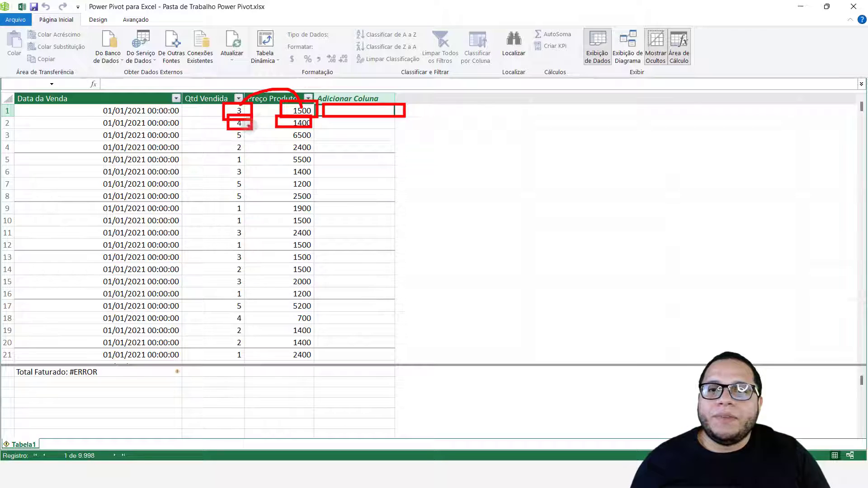
pyautogui.moveTo(249, 125); pyautogui.dragTo(417, 128)
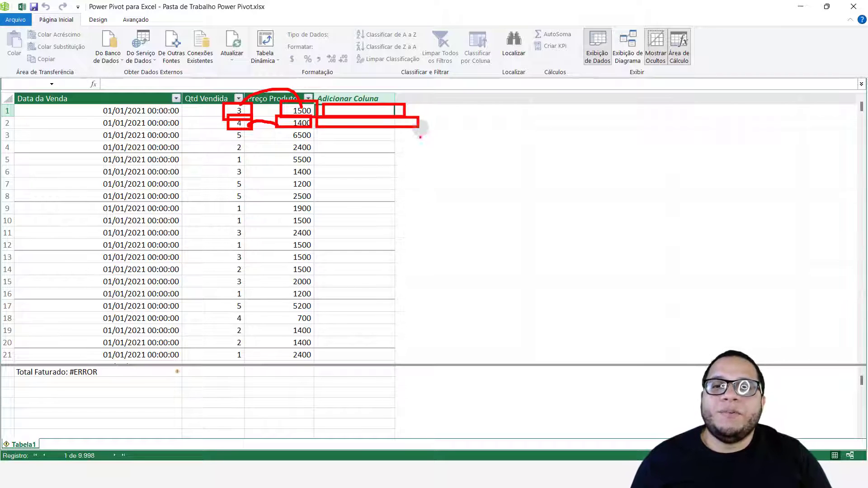
pyautogui.moveTo(417, 76)
pyautogui.mouseDown()
pyautogui.moveTo(417, 84)
pyautogui.moveTo(402, 78)
pyautogui.mouseUp()
pyautogui.moveTo(396, 217); pyautogui.dragTo(313, 356)
pyautogui.press('Escape')
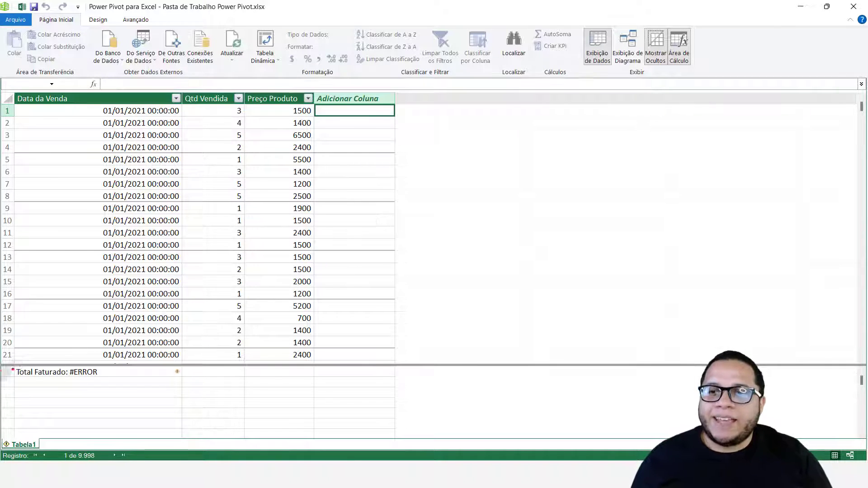
pyautogui.moveTo(12, 360)
pyautogui.mouseDown()
pyautogui.moveTo(120, 397)
pyautogui.moveTo(169, 393)
pyautogui.moveTo(167, 386)
pyautogui.mouseUp()
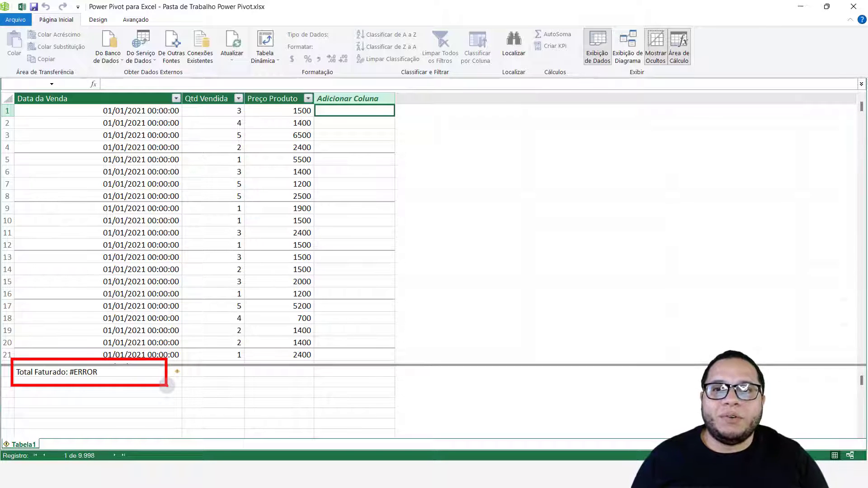
pyautogui.press('Escape')
# Step: Switch to the Excel workbook and open the existing Total Faturado measure for editing through the Power Pivot measure manager
pyautogui.hotkey('alt', 'Tab')
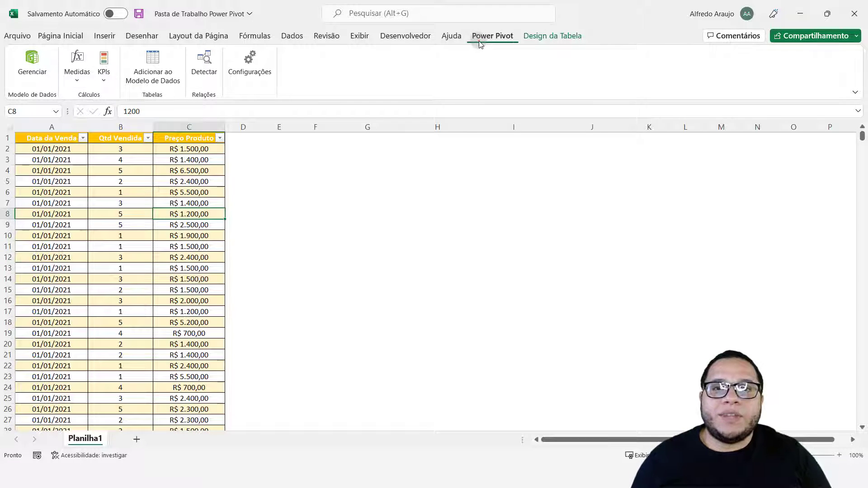
pyautogui.moveTo(457, 24); pyautogui.dragTo(528, 52)
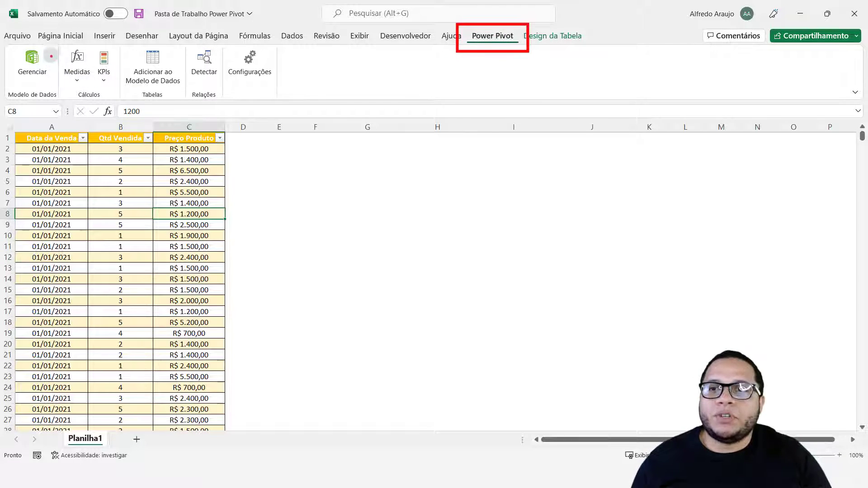
pyautogui.moveTo(53, 45)
pyautogui.mouseDown()
pyautogui.moveTo(94, 93)
pyautogui.moveTo(75, 269)
pyautogui.mouseUp()
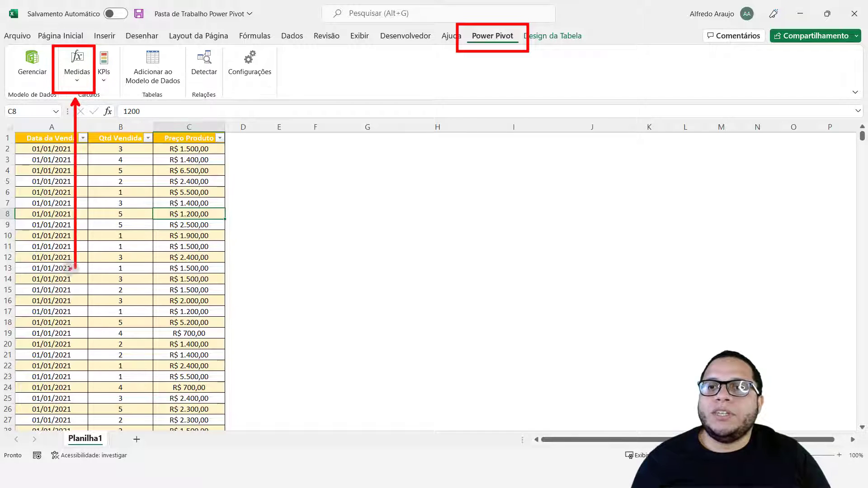
pyautogui.press('Escape')
pyautogui.click(87, 73)
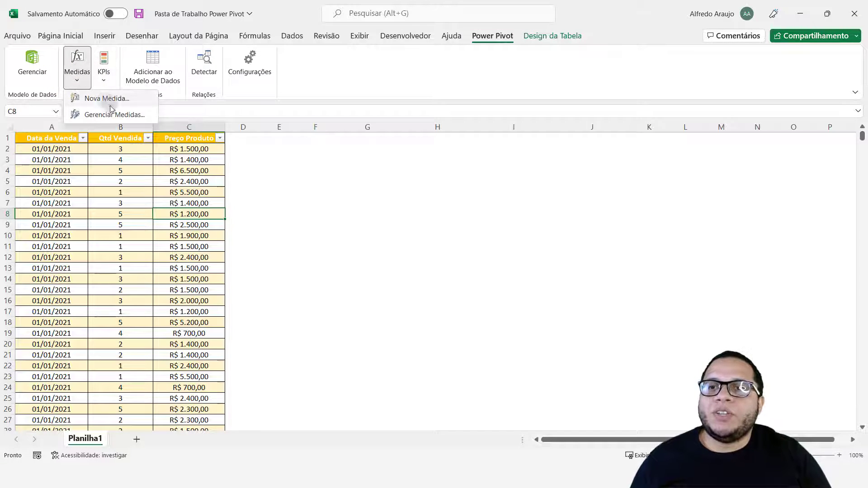
pyautogui.click(145, 116)
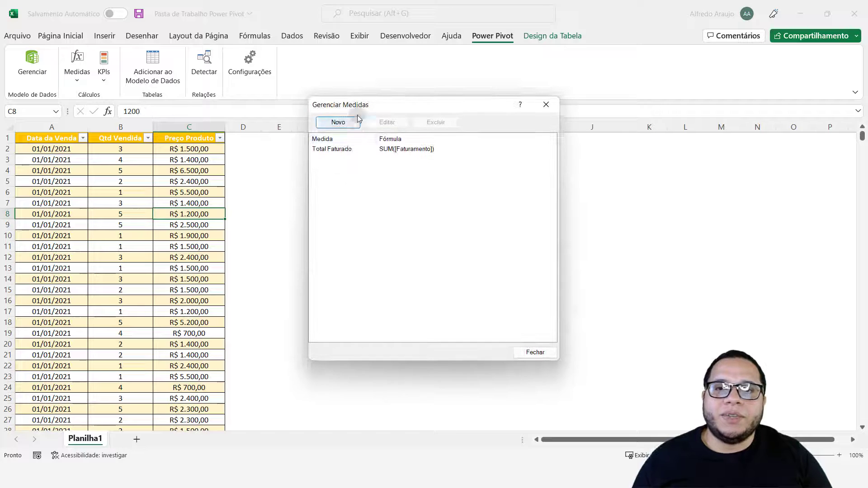
pyautogui.click(351, 149)
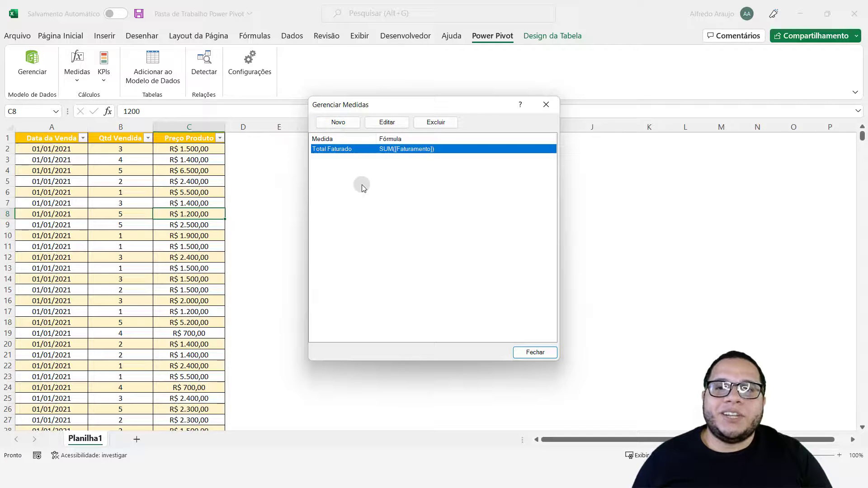
pyautogui.hotkey('ctrl', '2')
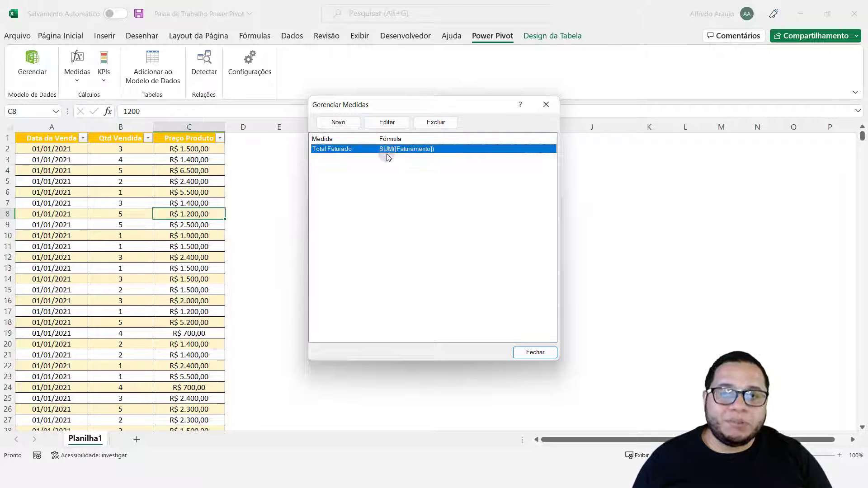
pyautogui.moveTo(407, 110); pyautogui.dragTo(450, 79)
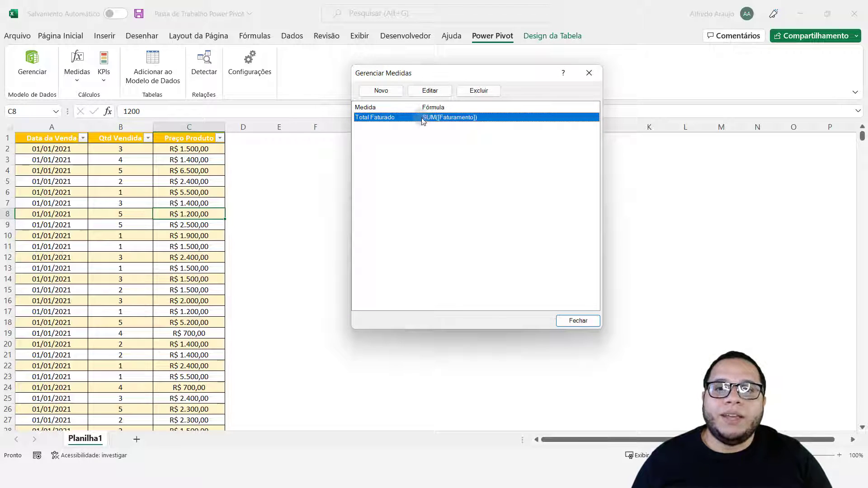
pyautogui.click(434, 90)
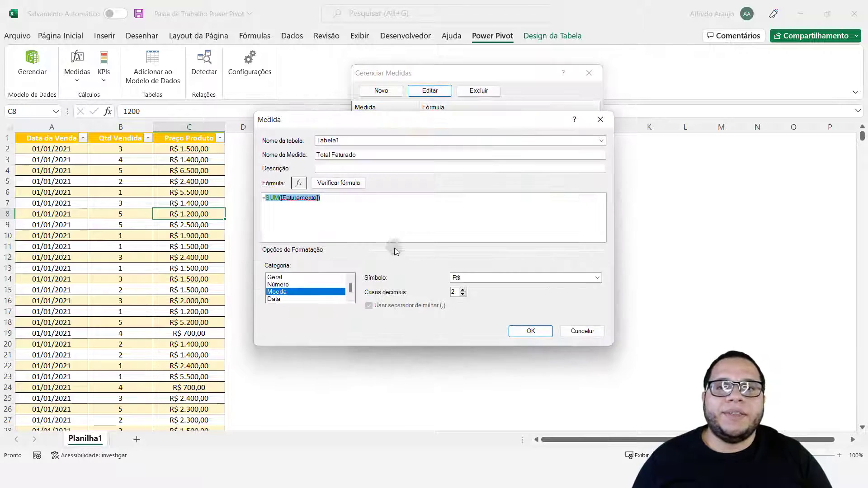
# Step: Replace the SUM expression over Faturamento in the Total Faturado formula with the opening of a SUMX function, =SUMX(
pyautogui.click(370, 218)
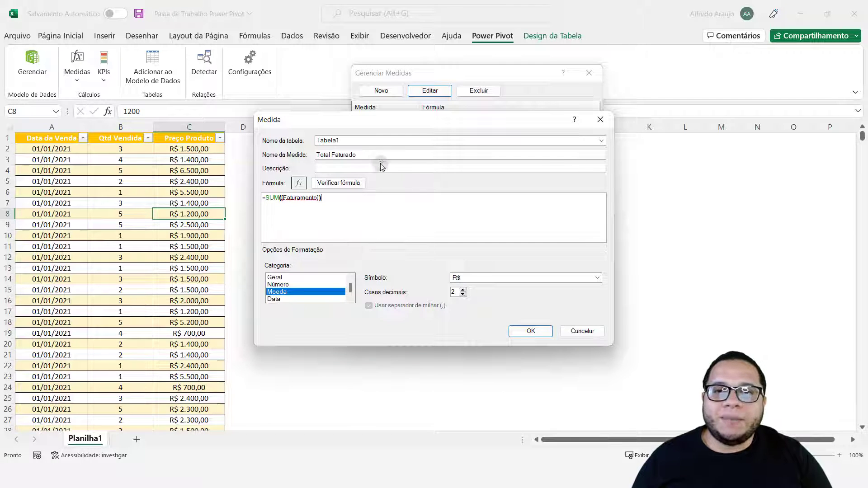
pyautogui.moveTo(375, 154); pyautogui.dragTo(312, 155)
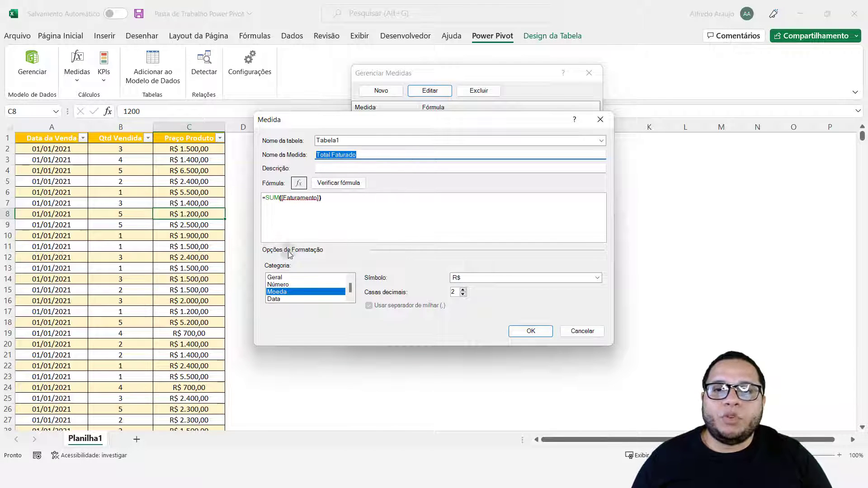
pyautogui.click(354, 203)
pyautogui.moveTo(353, 202); pyautogui.dragTo(238, 232)
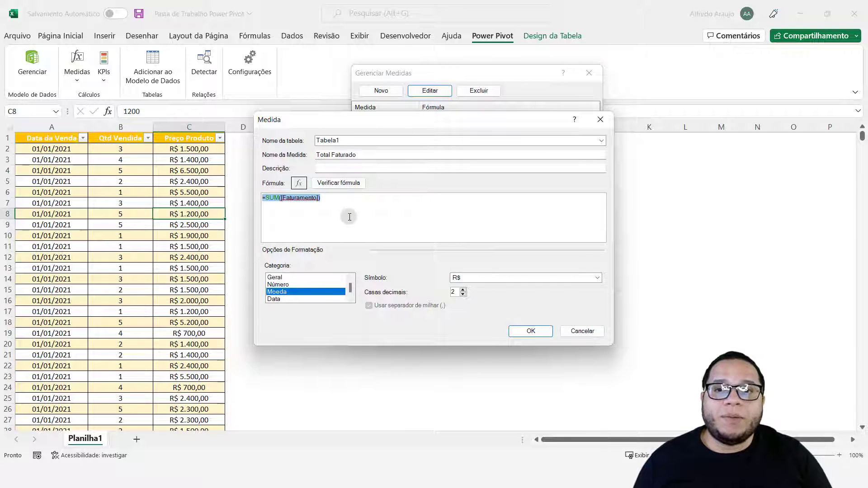
pyautogui.keyDown('ctrl'); pyautogui.scroll(4, 348, 213); pyautogui.keyUp('ctrl')
pyautogui.moveTo(397, 203); pyautogui.dragTo(300, 203)
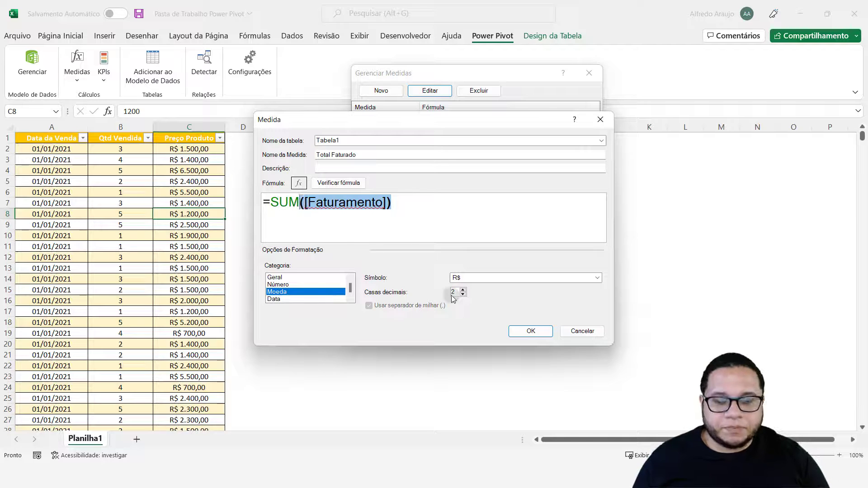
pyautogui.press('BackSpace')
pyautogui.press('BackSpace')
pyautogui.press('BackSpace')
pyautogui.press('BackSpace')
pyautogui.press('capslock')
pyautogui.write('S')
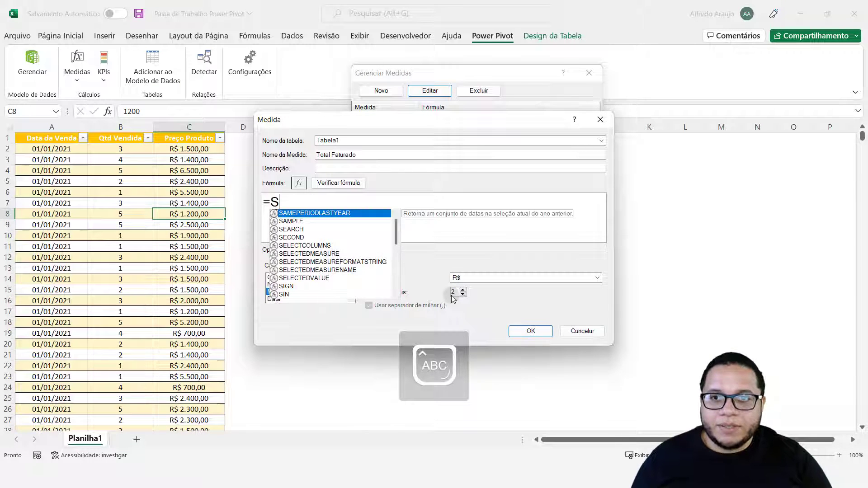
pyautogui.write('UMX')
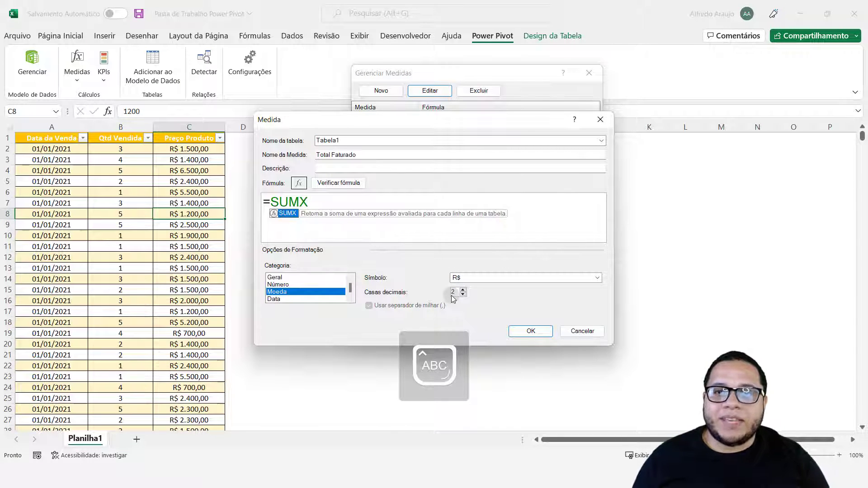
pyautogui.write('(')
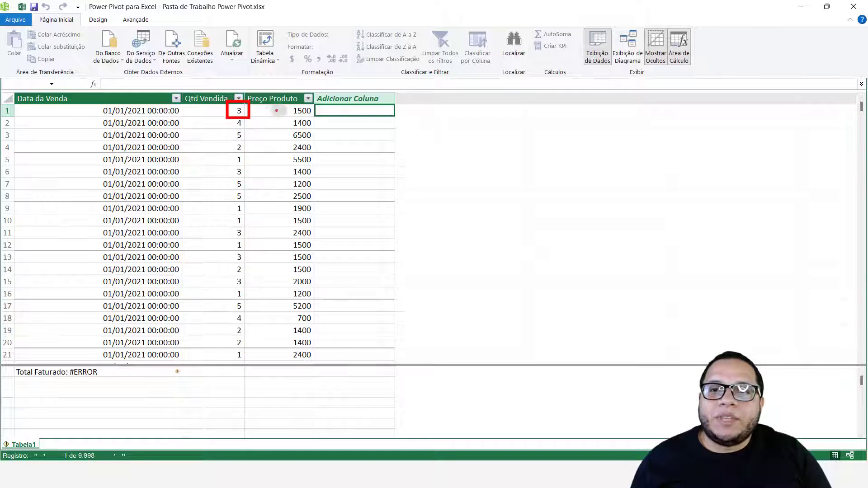
pyautogui.moveTo(280, 101); pyautogui.dragTo(322, 116)
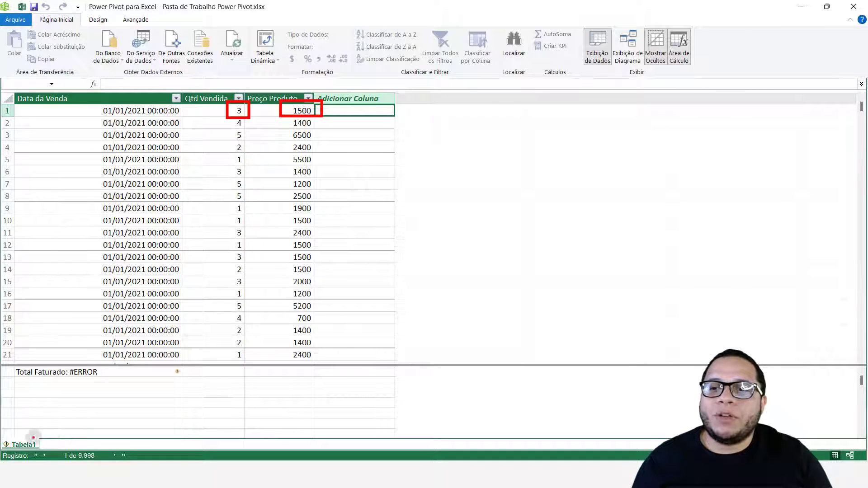
pyautogui.moveTo(33, 437)
pyautogui.mouseDown()
pyautogui.moveTo(76, 451)
pyautogui.moveTo(164, 447)
pyautogui.moveTo(207, 457)
pyautogui.mouseUp()
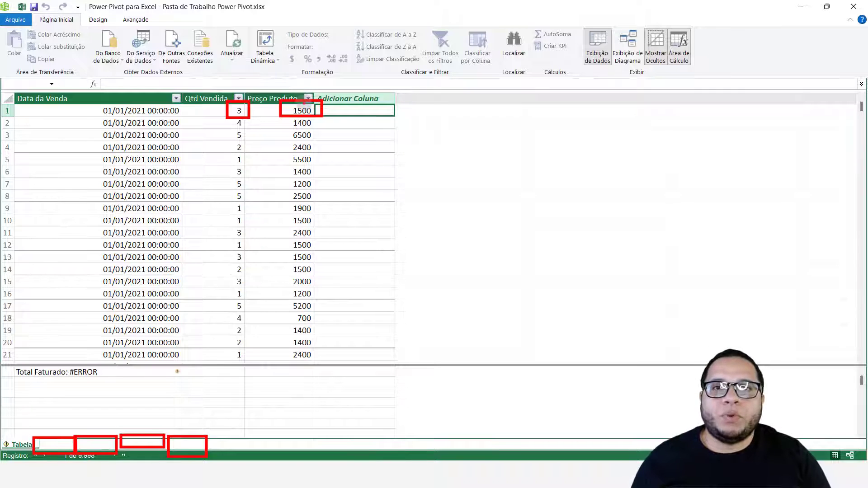
pyautogui.press('Escape')
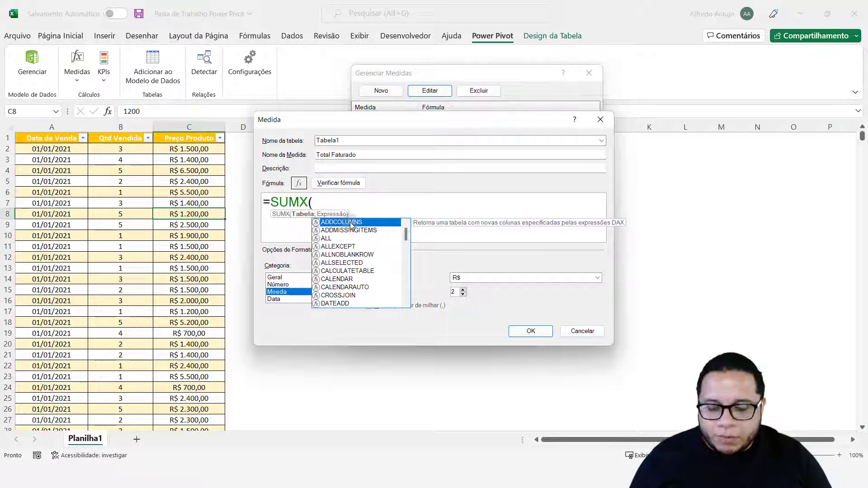
# Step: Complete the Total Faturado formula as =SUMX(Tabela1;[Qtd Vendida]*[Preço Produto])
pyautogui.write('TABEL')
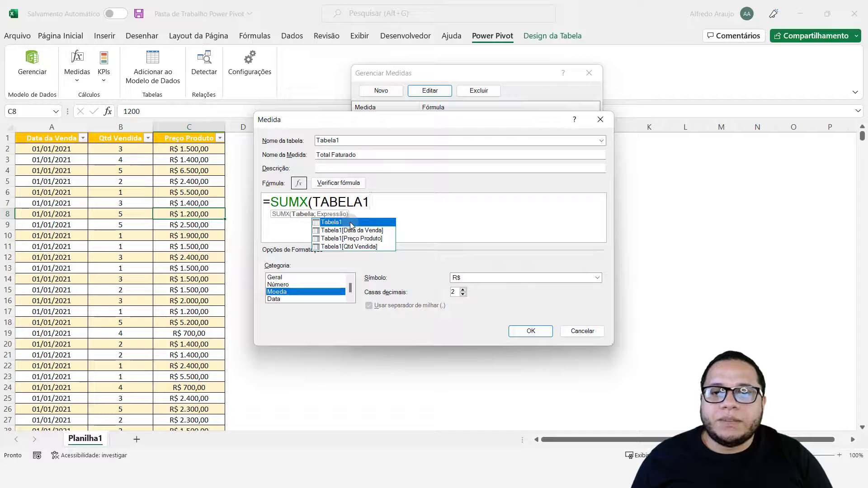
pyautogui.write('A1')
pyautogui.doubleClick(351, 223)
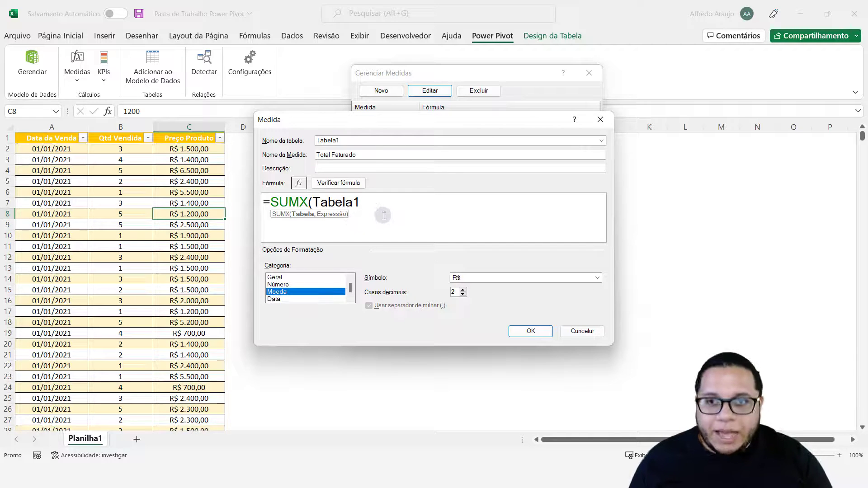
pyautogui.write(';')
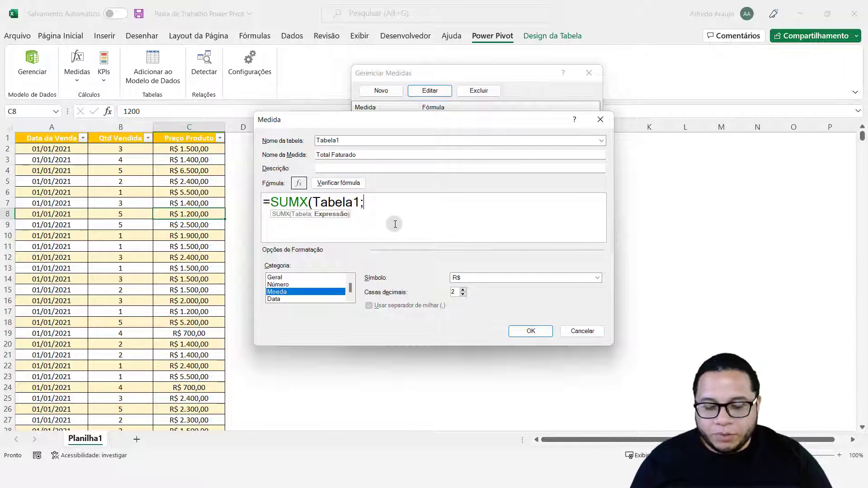
pyautogui.write('QTD')
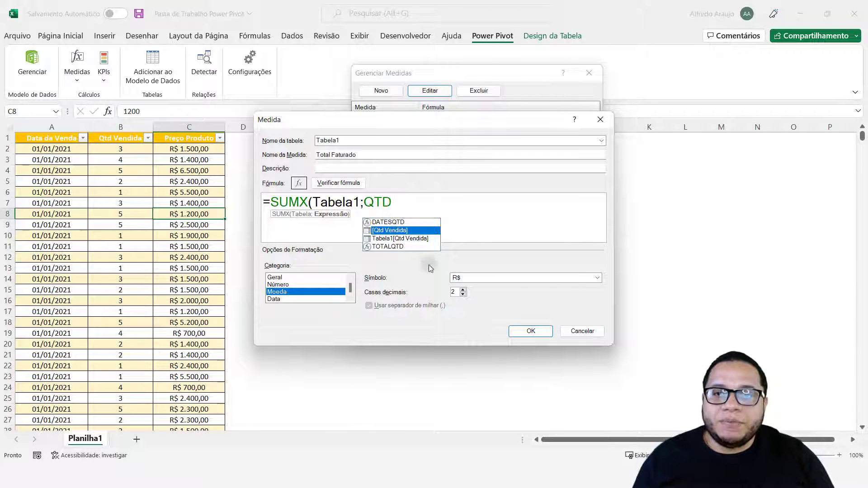
pyautogui.press('Tab')
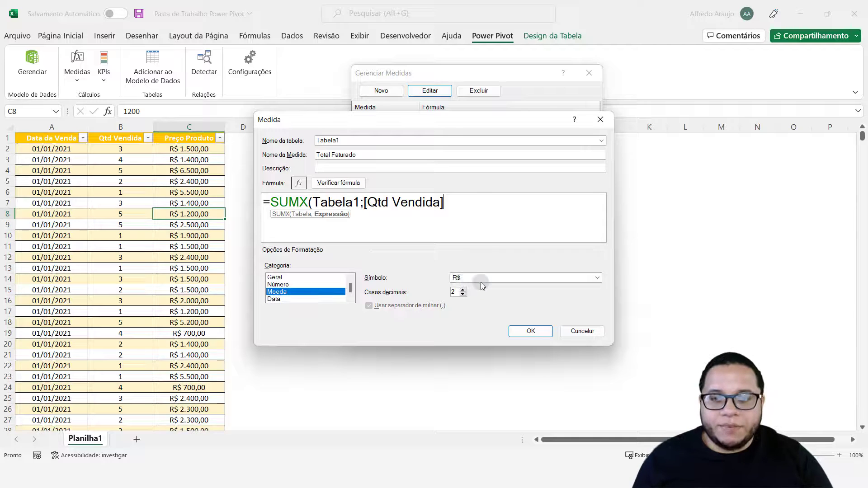
pyautogui.write('*PRE')
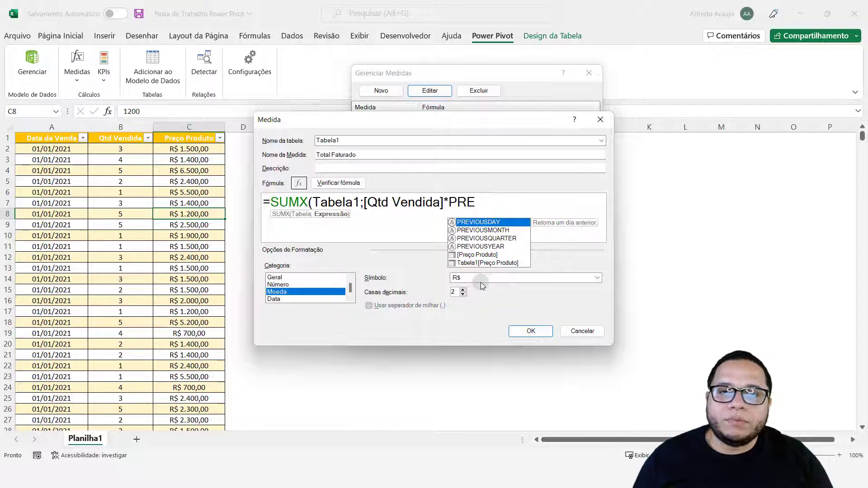
pyautogui.doubleClick(493, 254)
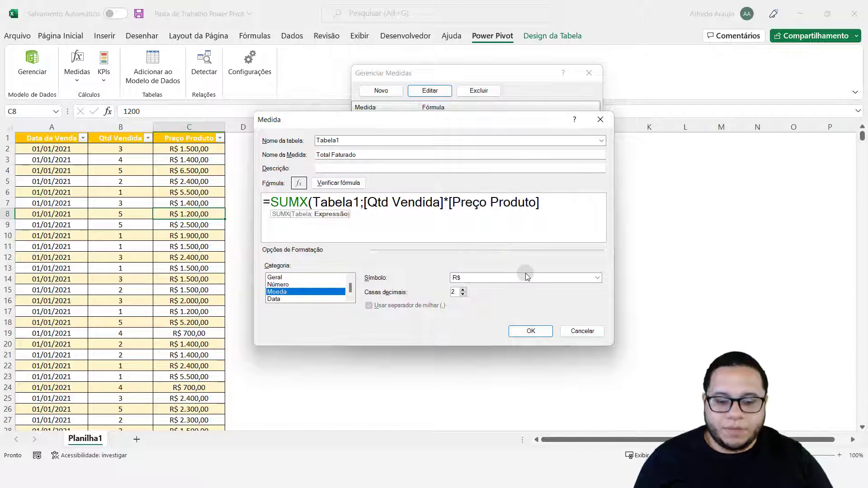
pyautogui.write(')')
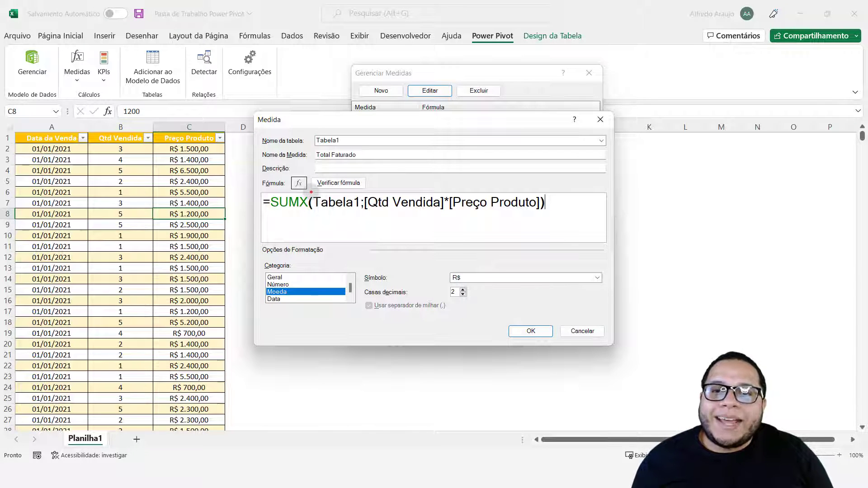
pyautogui.moveTo(310, 192)
pyautogui.mouseDown()
pyautogui.moveTo(334, 213)
pyautogui.moveTo(362, 215)
pyautogui.mouseUp()
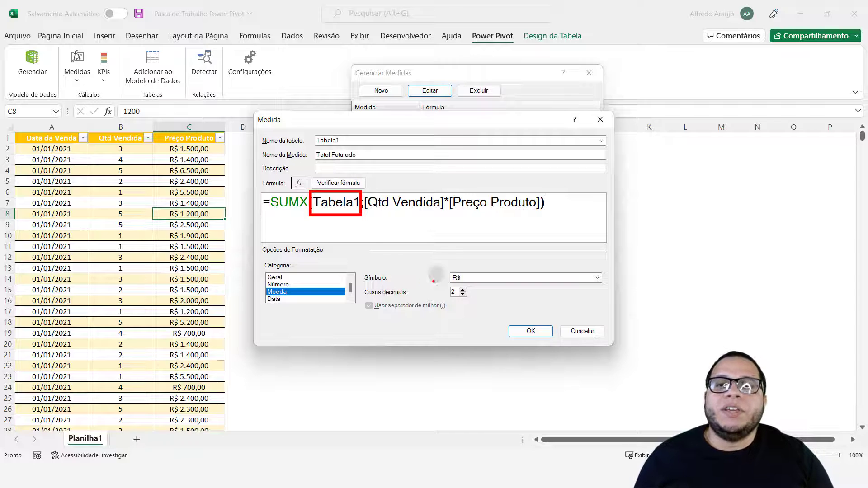
pyautogui.moveTo(363, 188)
pyautogui.mouseDown()
pyautogui.moveTo(402, 214)
pyautogui.moveTo(548, 218)
pyautogui.mouseUp()
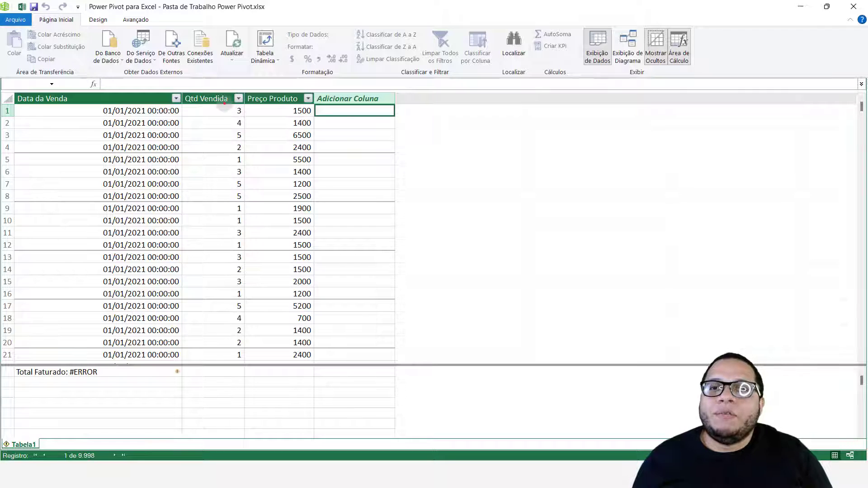
pyautogui.moveTo(223, 103)
pyautogui.mouseDown()
pyautogui.moveTo(257, 118)
pyautogui.moveTo(310, 108)
pyautogui.moveTo(314, 118)
pyautogui.moveTo(333, 111)
pyautogui.moveTo(398, 118)
pyautogui.mouseUp()
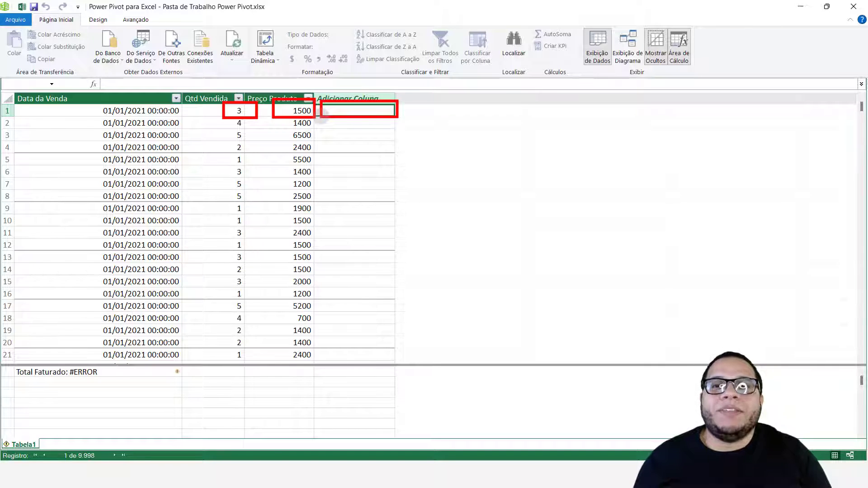
pyautogui.moveTo(321, 117); pyautogui.dragTo(401, 131)
pyautogui.moveTo(324, 131); pyautogui.dragTo(402, 140)
pyautogui.moveTo(319, 137); pyautogui.dragTo(407, 149)
pyautogui.moveTo(319, 153)
pyautogui.mouseDown()
pyautogui.moveTo(341, 166)
pyautogui.moveTo(400, 166)
pyautogui.mouseUp()
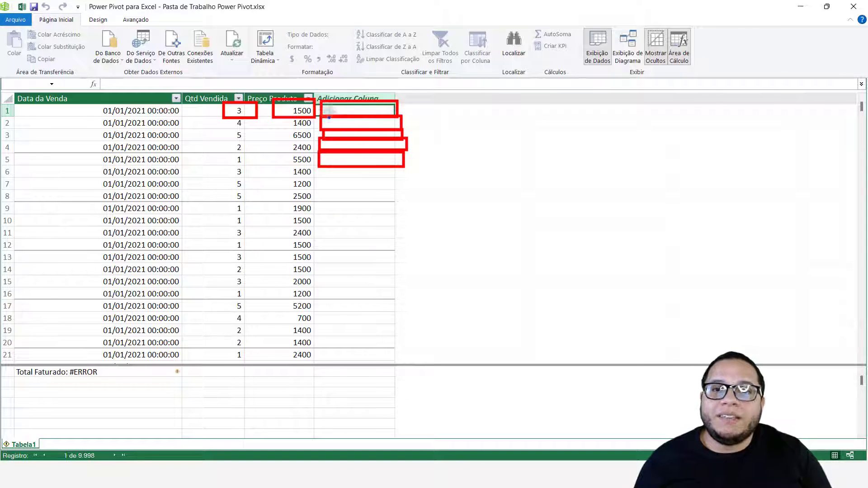
pyautogui.moveTo(312, 85)
pyautogui.mouseDown()
pyautogui.moveTo(345, 233)
pyautogui.moveTo(412, 367)
pyautogui.mouseUp()
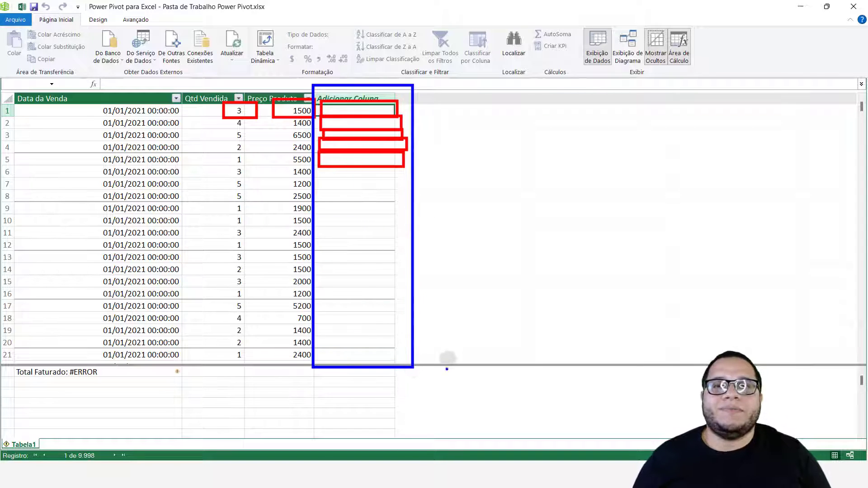
pyautogui.press('Escape')
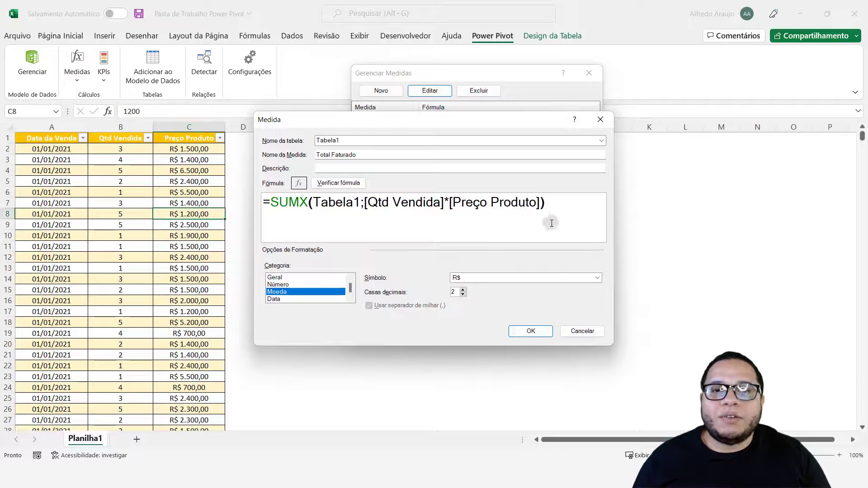
# Step: Keep the Moeda category for the Total Faturado measure, save it and close the measure manager
pyautogui.click(288, 294)
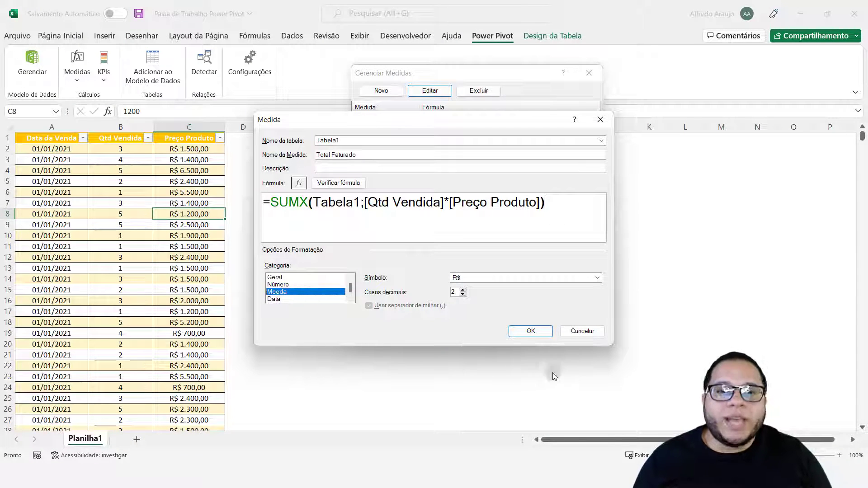
pyautogui.click(540, 334)
pyautogui.click(569, 321)
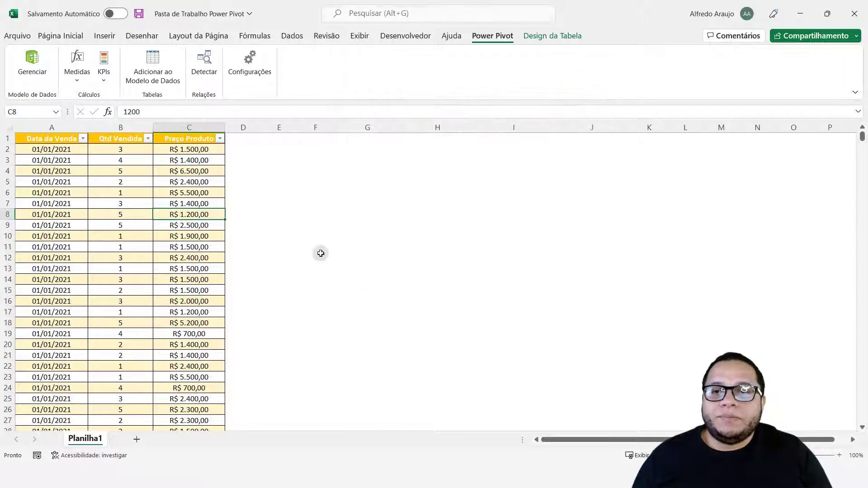
# Step: Switch to the Power Pivot window and inspect the Total Faturado measure's result and formula in the calculation area
pyautogui.click(271, 237)
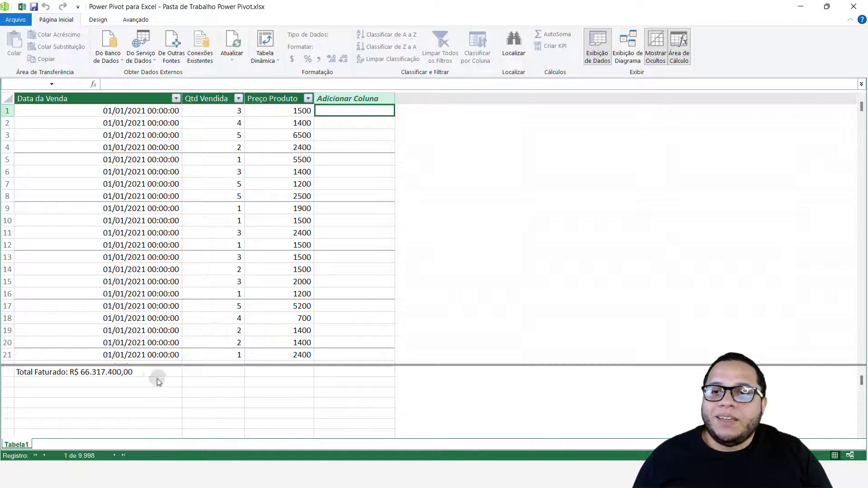
pyautogui.click(157, 382)
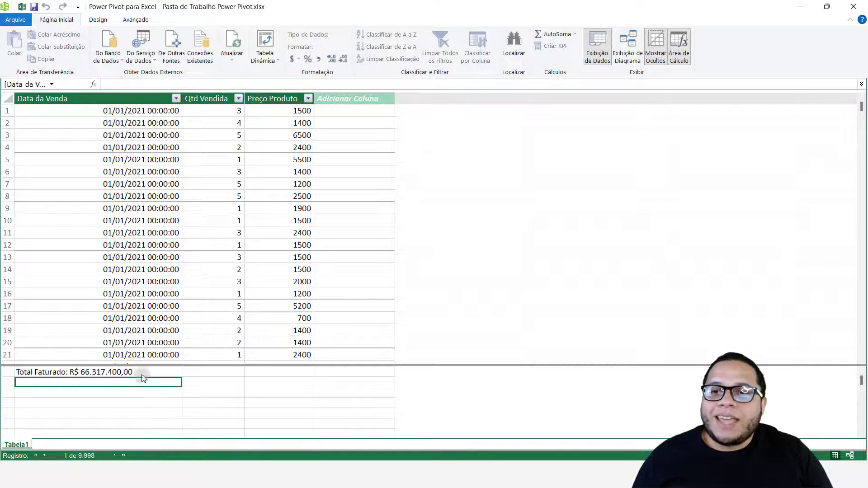
pyautogui.click(140, 372)
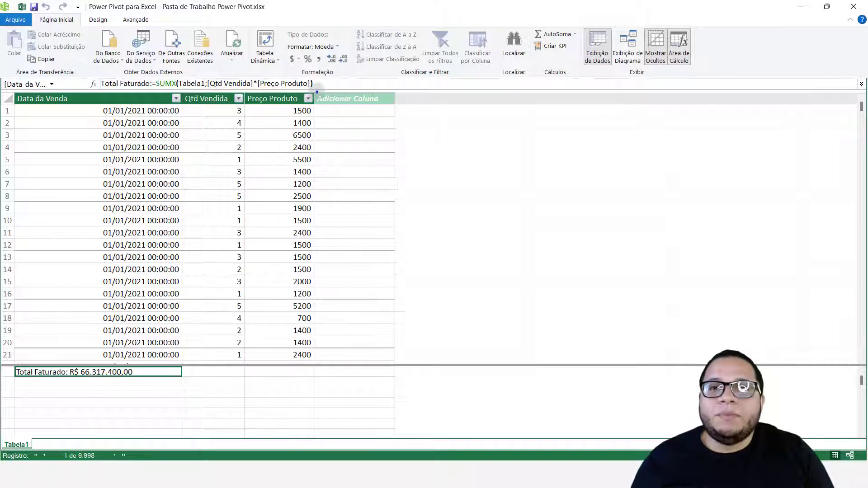
pyautogui.moveTo(312, 85); pyautogui.dragTo(401, 370)
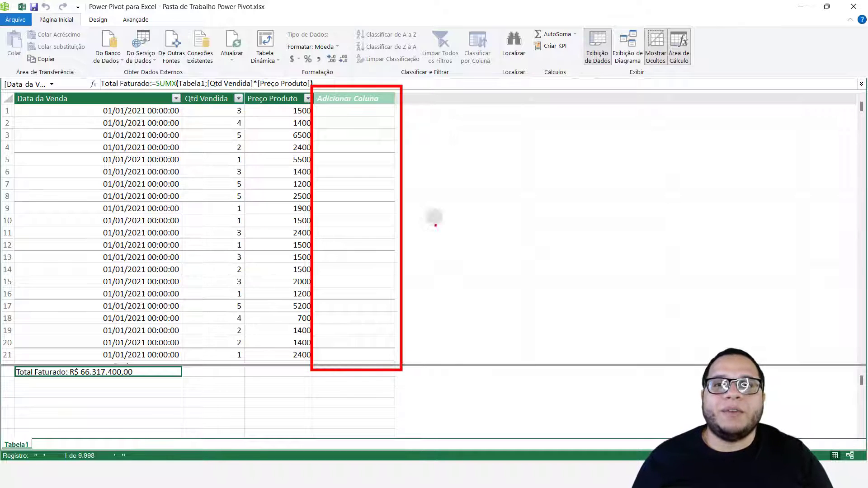
pyautogui.moveTo(404, 85)
pyautogui.mouseDown()
pyautogui.moveTo(478, 375)
pyautogui.moveTo(483, 371)
pyautogui.mouseUp()
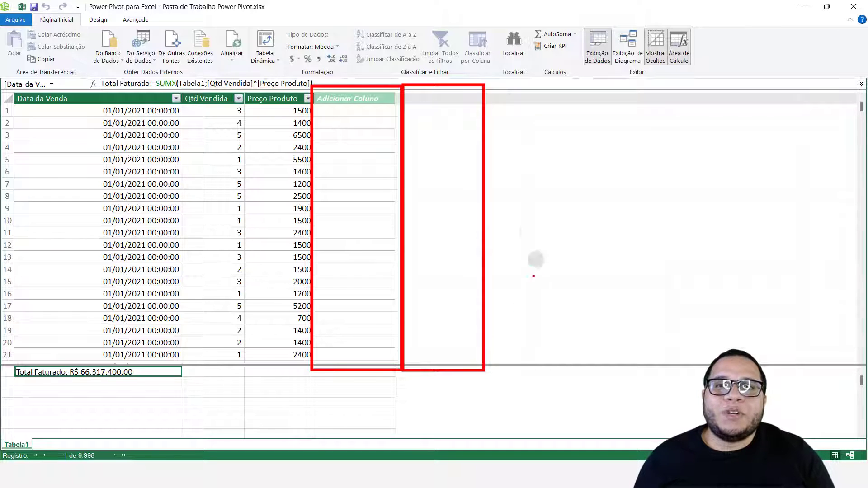
pyautogui.moveTo(486, 85)
pyautogui.mouseDown()
pyautogui.moveTo(533, 332)
pyautogui.moveTo(571, 379)
pyautogui.moveTo(565, 374)
pyautogui.mouseUp()
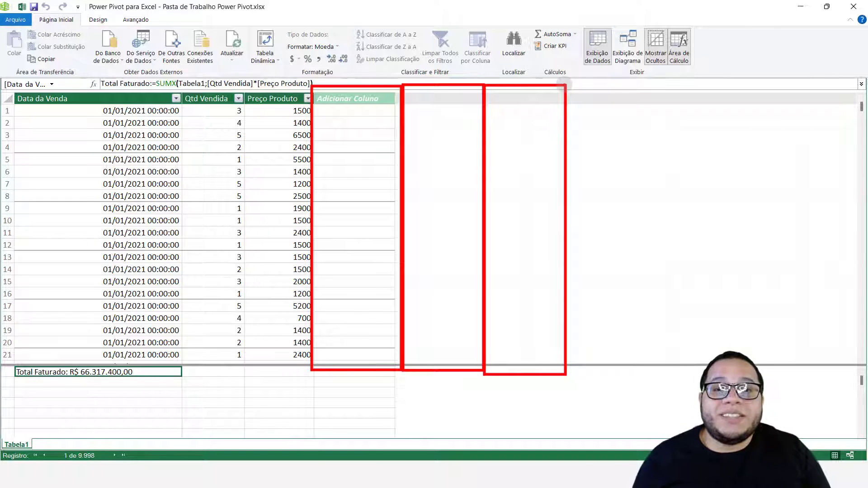
pyautogui.moveTo(564, 85)
pyautogui.mouseDown()
pyautogui.moveTo(614, 236)
pyautogui.moveTo(637, 370)
pyautogui.mouseUp()
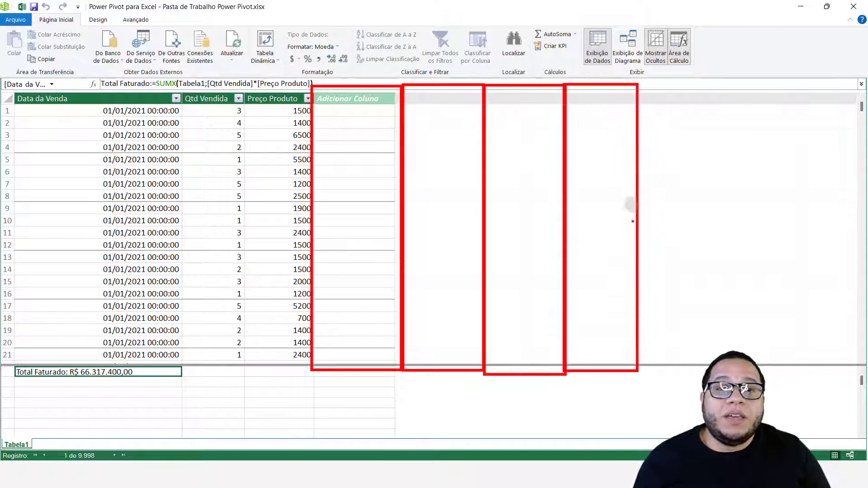
pyautogui.moveTo(638, 82)
pyautogui.mouseDown()
pyautogui.moveTo(720, 368)
pyautogui.moveTo(733, 360)
pyautogui.moveTo(723, 366)
pyautogui.mouseUp()
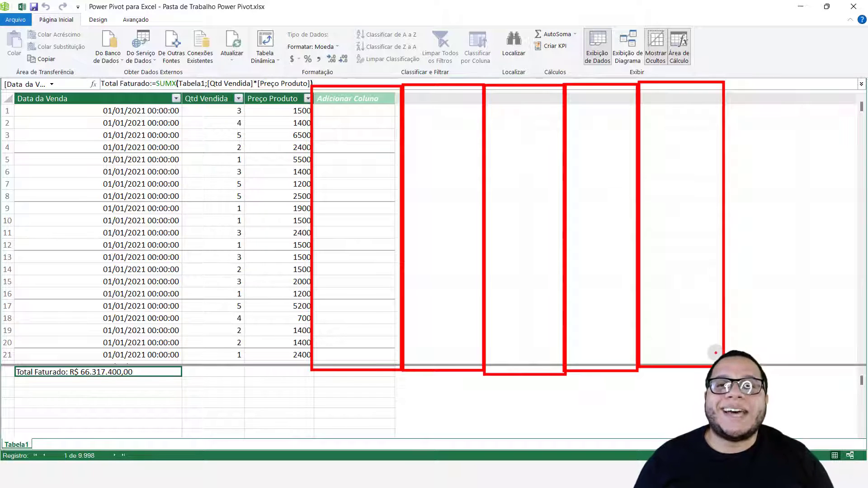
pyautogui.press('Escape')
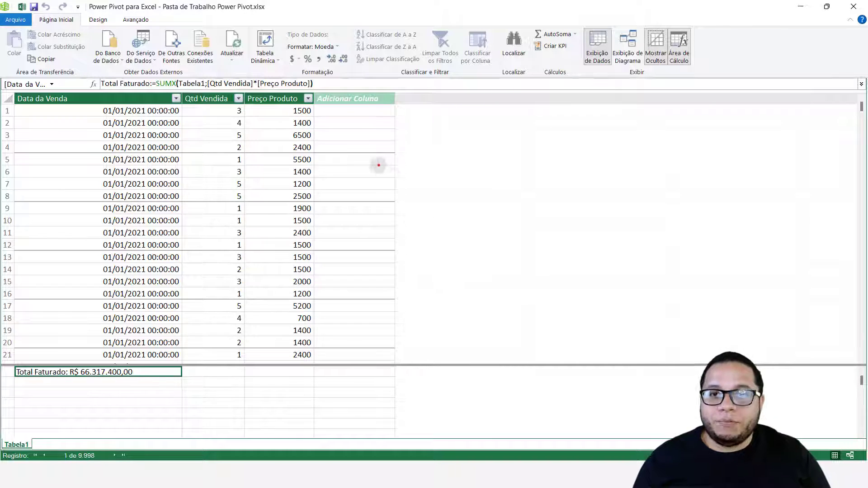
pyautogui.write('tSUMX')
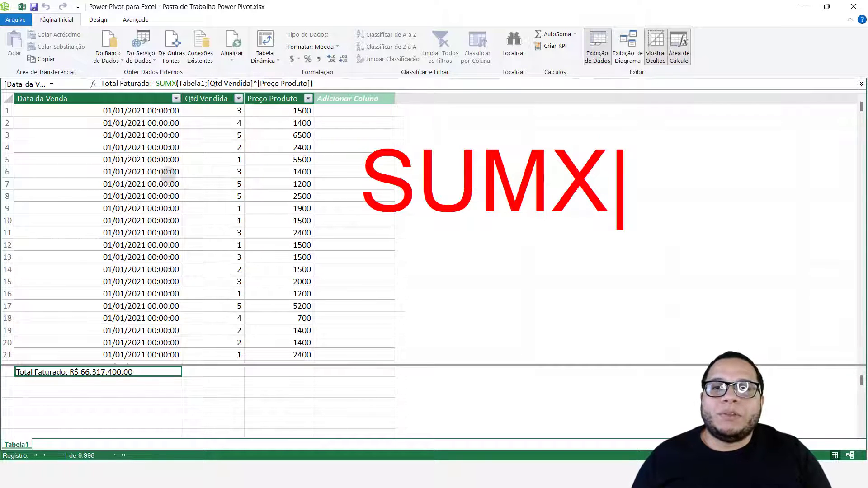
pyautogui.press('Escape')
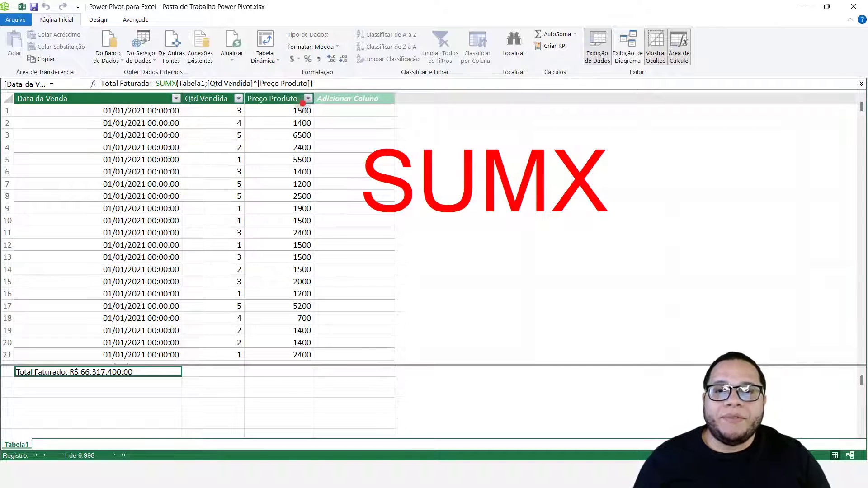
pyautogui.write('t')
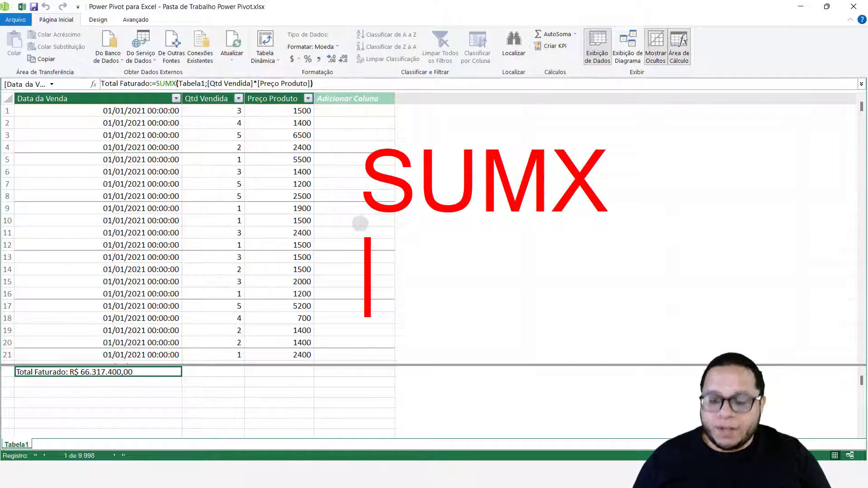
pyautogui.write('AVERAGEX')
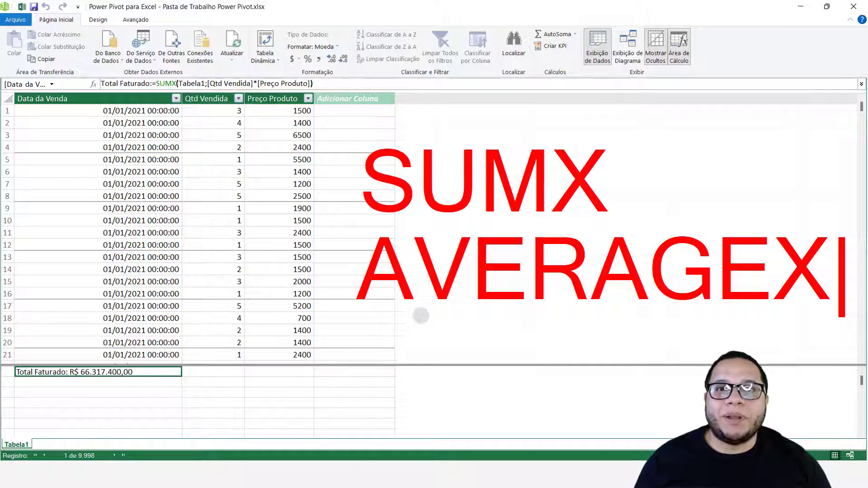
pyautogui.press('Escape')
pyautogui.press('Escape')
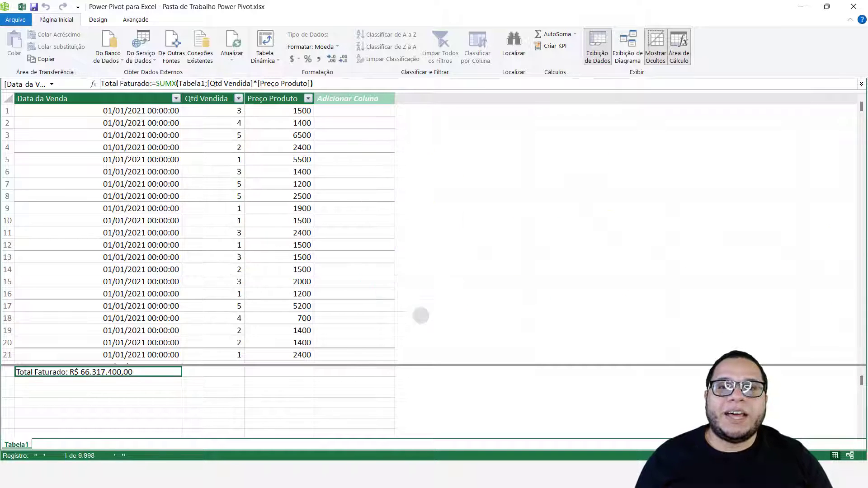
# Step: Switch back to the Excel workbook and start a new measure in Tabela1 named Media Faturamento
pyautogui.hotkey('alt', 'Tab')
pyautogui.click(77, 68)
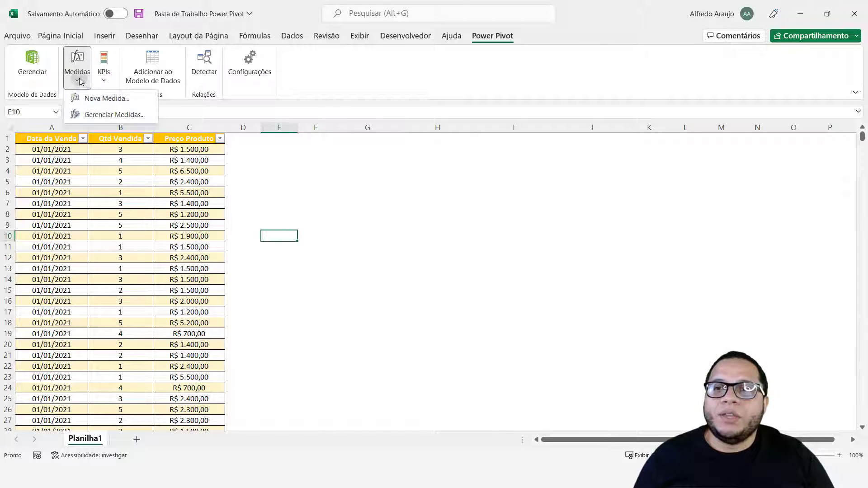
pyautogui.click(90, 97)
pyautogui.moveTo(353, 155); pyautogui.dragTo(236, 142)
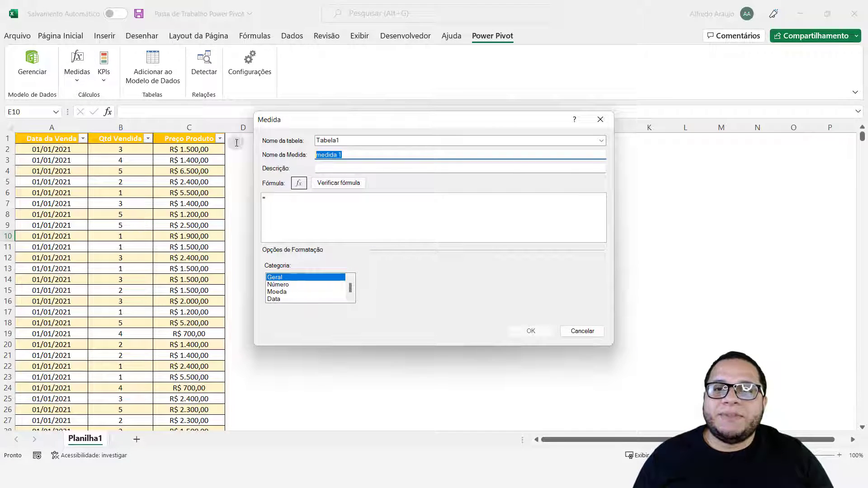
pyautogui.press('capslock')
pyautogui.write('m')
pyautogui.press('capslock')
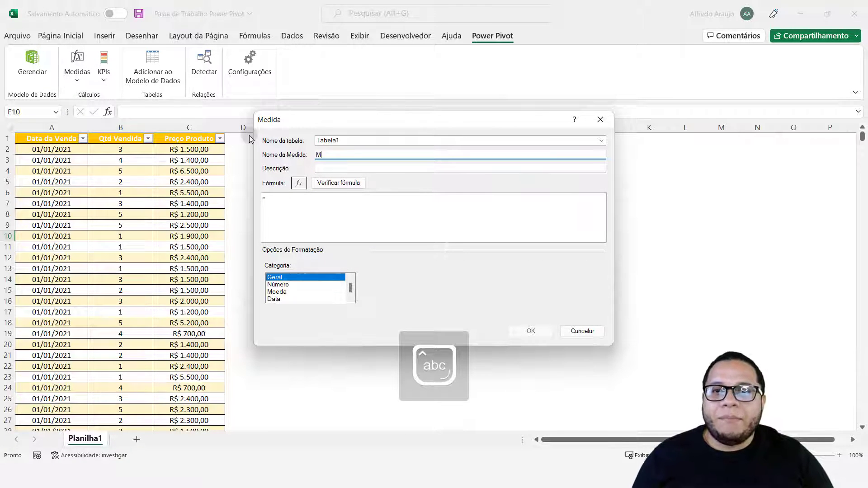
pyautogui.write('edia')
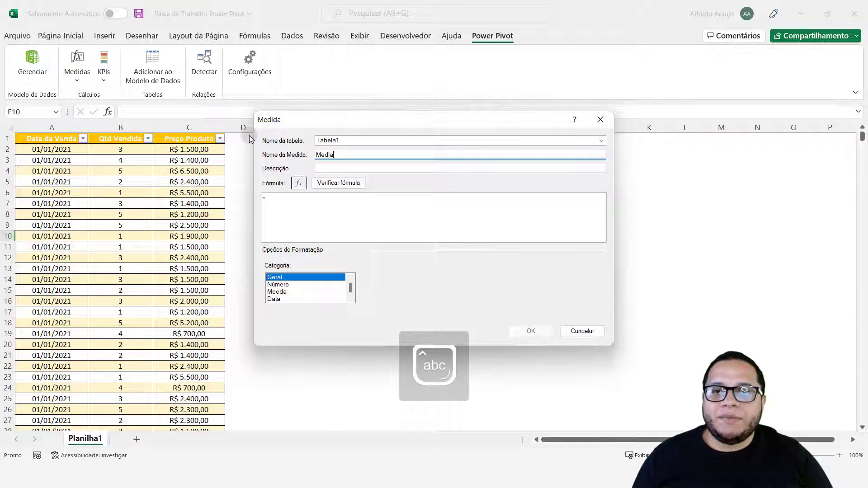
pyautogui.write(' Faturamento')
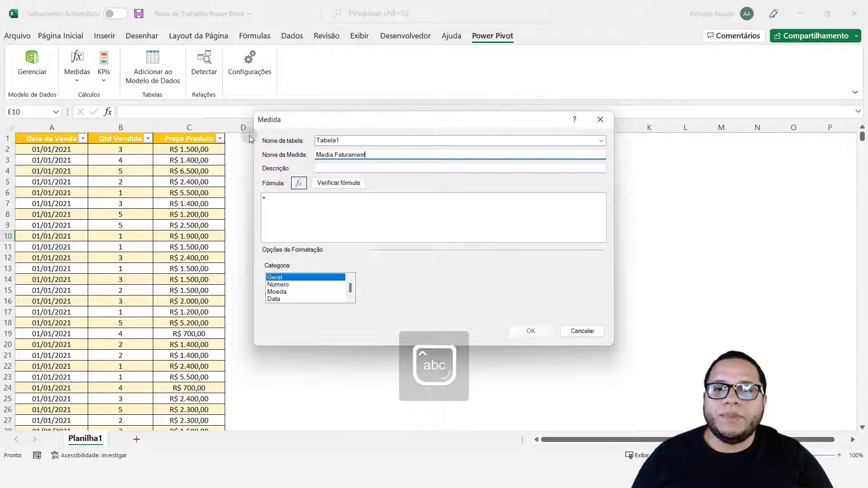
# Step: Begin the Media Faturamento formula as =AVERAGEX(Tabela1; so it iterates over the sales table
pyautogui.click(310, 216)
pyautogui.press('capslock')
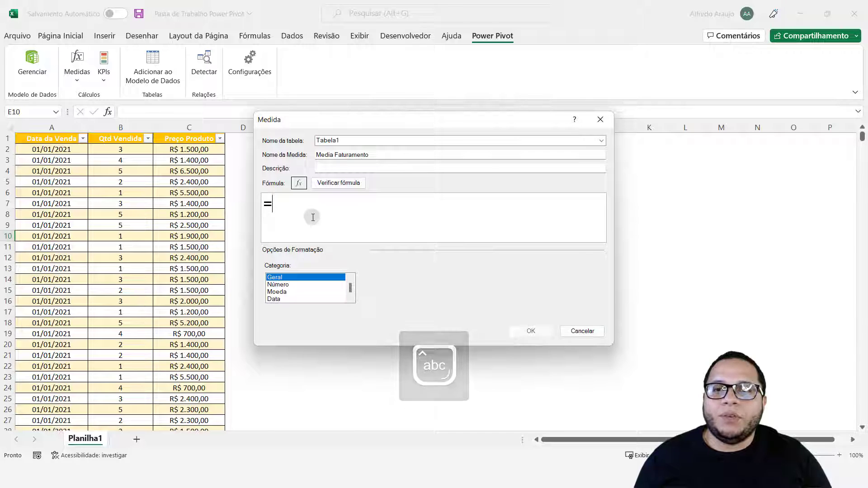
pyautogui.write('AVERA')
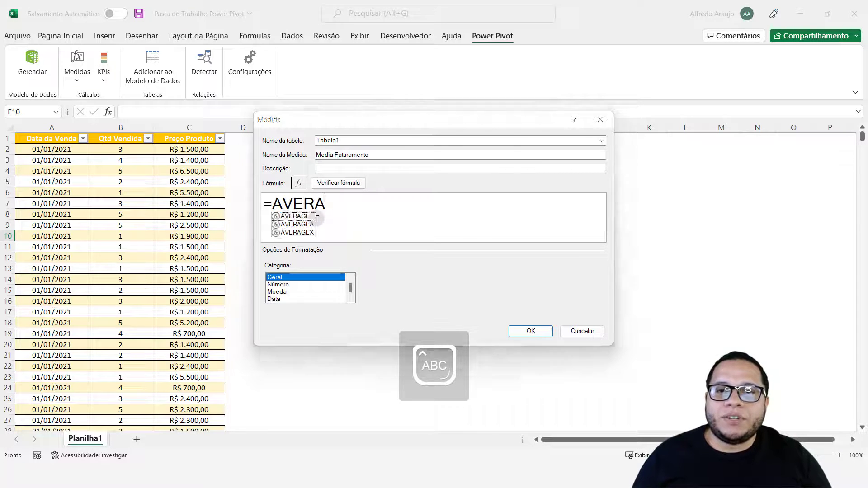
pyautogui.write('GEX(')
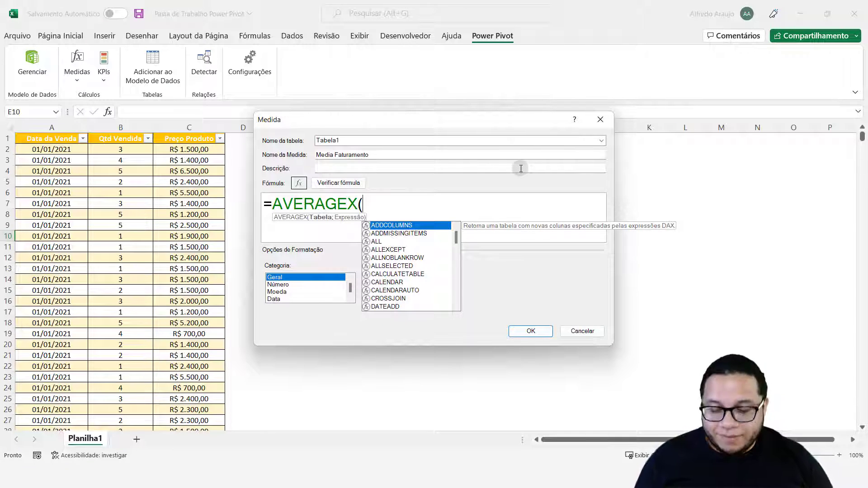
pyautogui.write('TABE')
pyautogui.press('Tab')
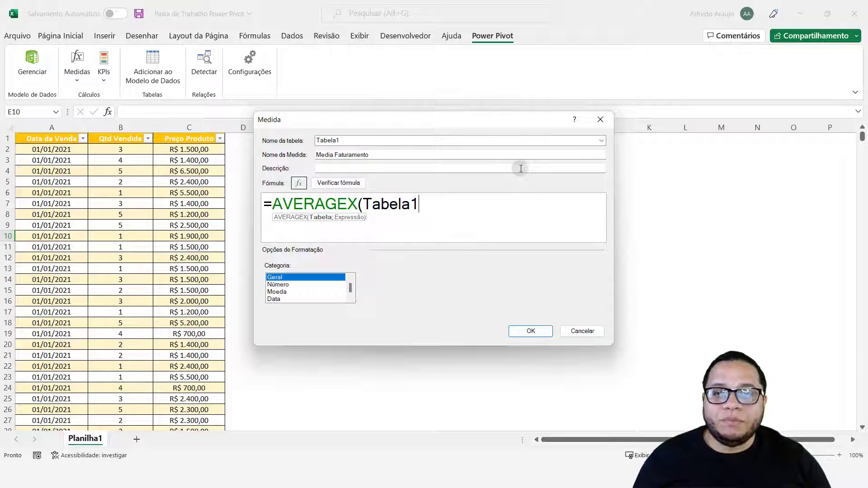
pyautogui.write(';')
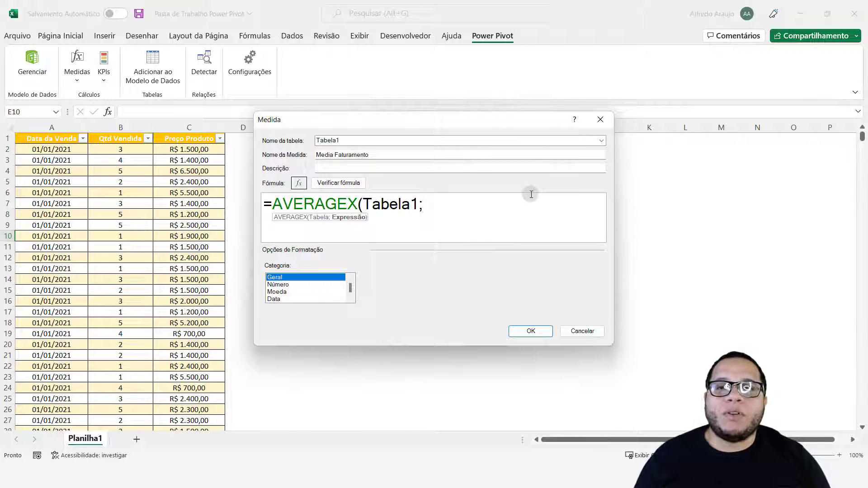
pyautogui.hotkey('alt', 'Tab')
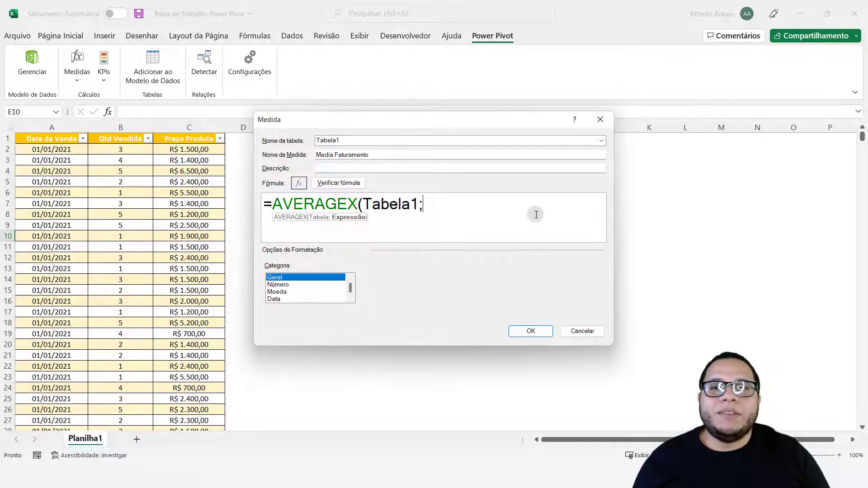
# Step: Complete the AVERAGEX formula with the row expression [Qtd Vendida]*[Preço Produto] and the closing parenthesis
pyautogui.write('QTD')
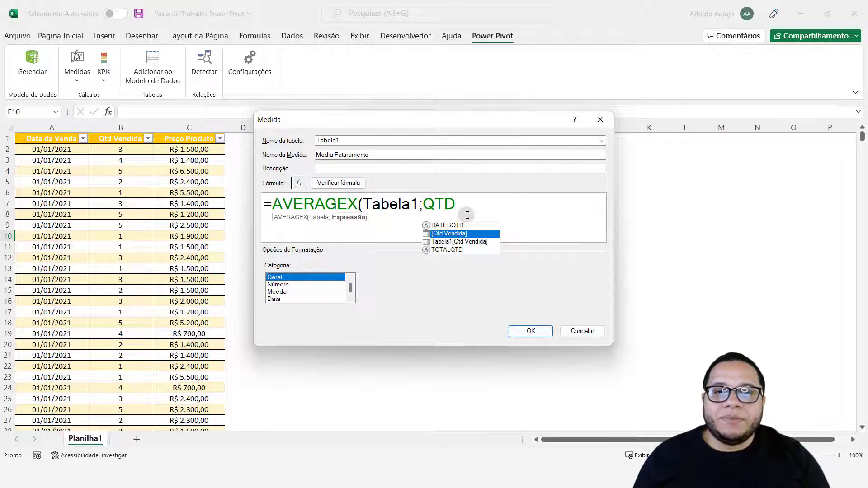
pyautogui.press('Tab')
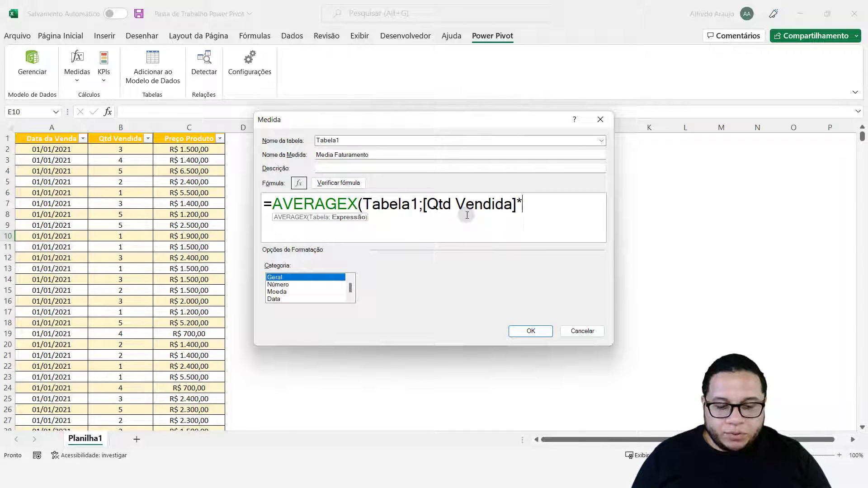
pyautogui.write('*')
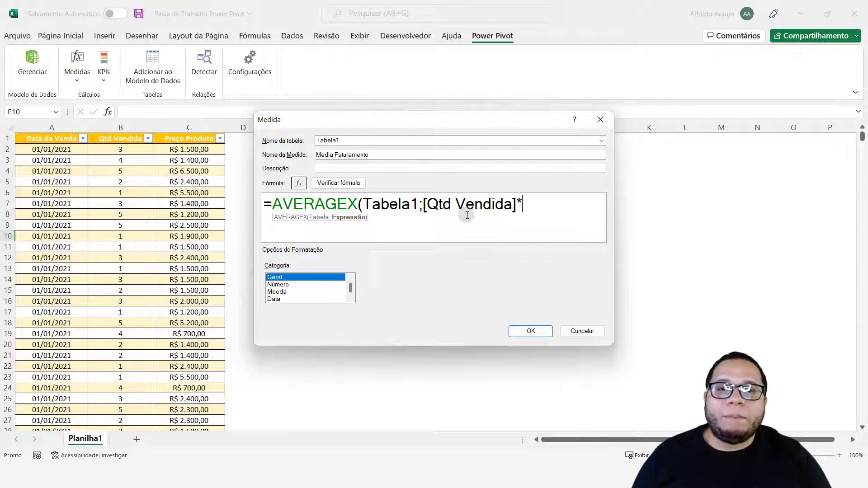
pyautogui.write('PRE')
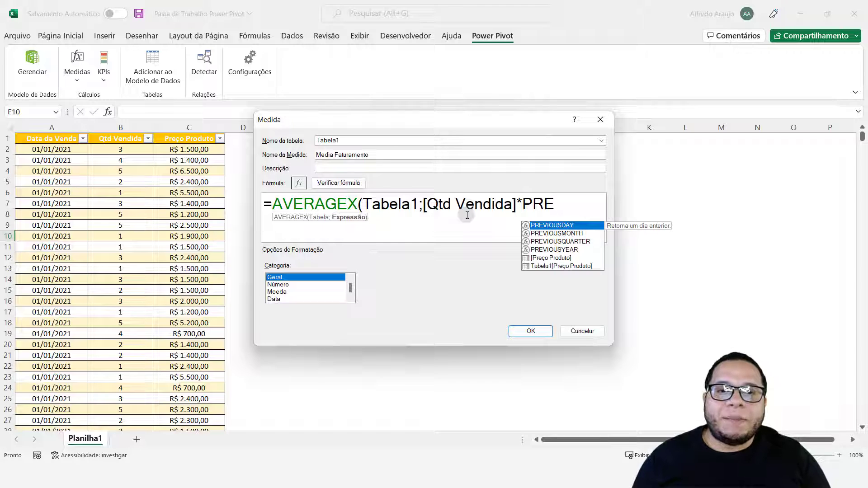
pyautogui.click(561, 257)
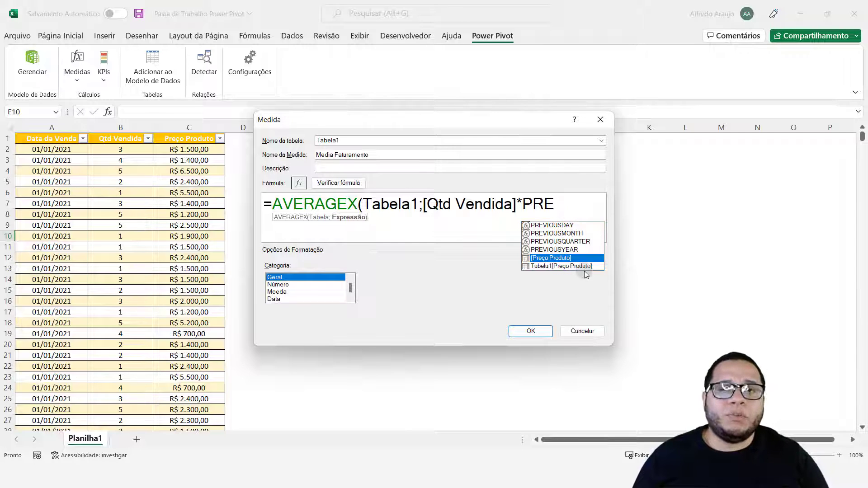
pyautogui.doubleClick(563, 258)
pyautogui.write(')')
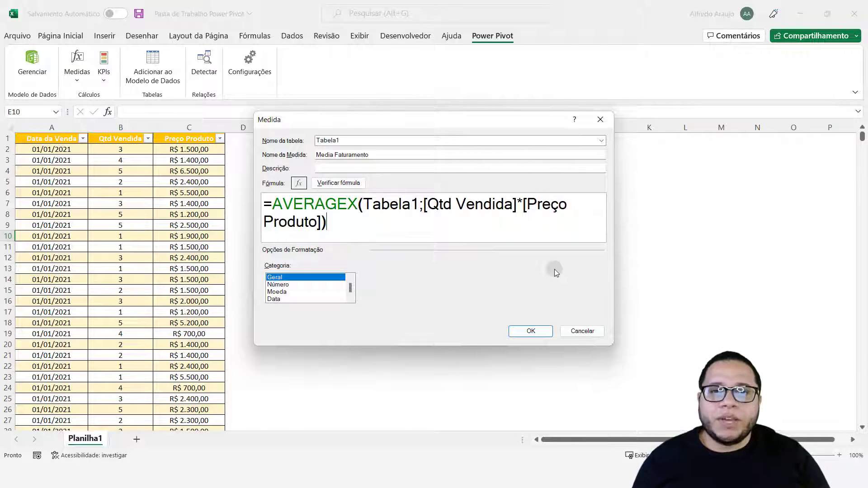
pyautogui.moveTo(422, 205); pyautogui.dragTo(429, 219)
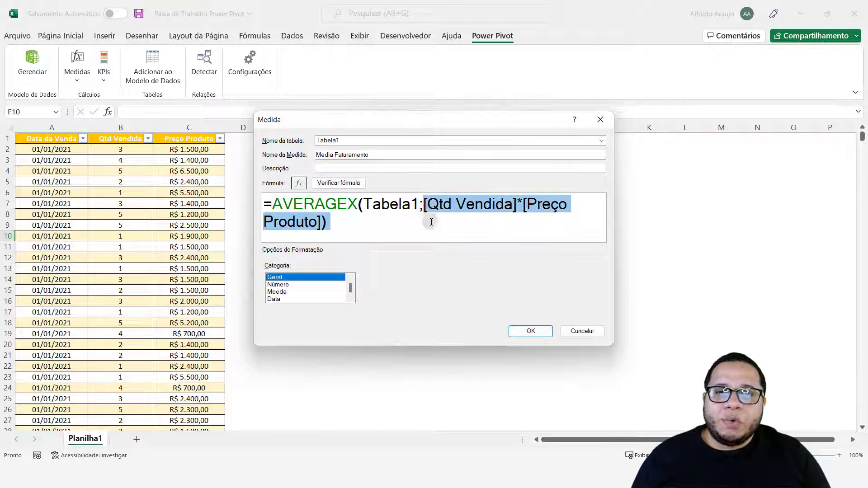
pyautogui.moveTo(321, 229); pyautogui.dragTo(319, 223)
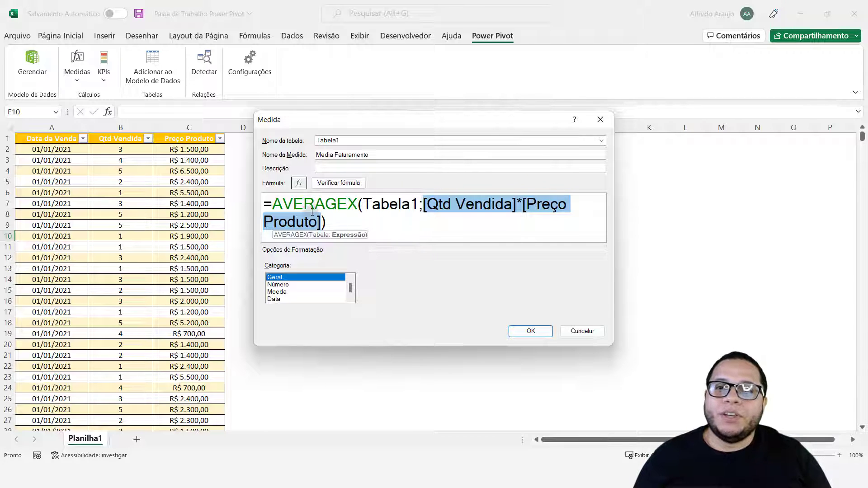
pyautogui.moveTo(266, 187)
pyautogui.mouseDown()
pyautogui.moveTo(296, 226)
pyautogui.moveTo(364, 219)
pyautogui.mouseUp()
pyautogui.press('Escape')
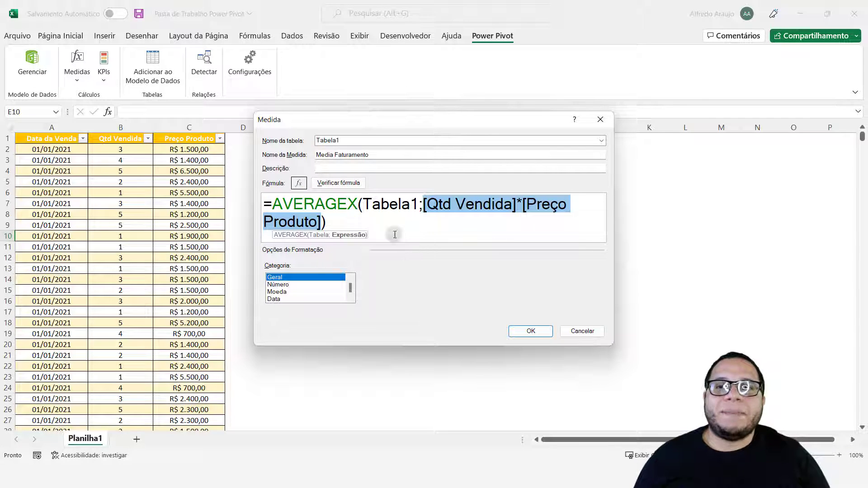
# Step: Format the Media Faturamento measure with the Moeda category and save it
pyautogui.click(280, 292)
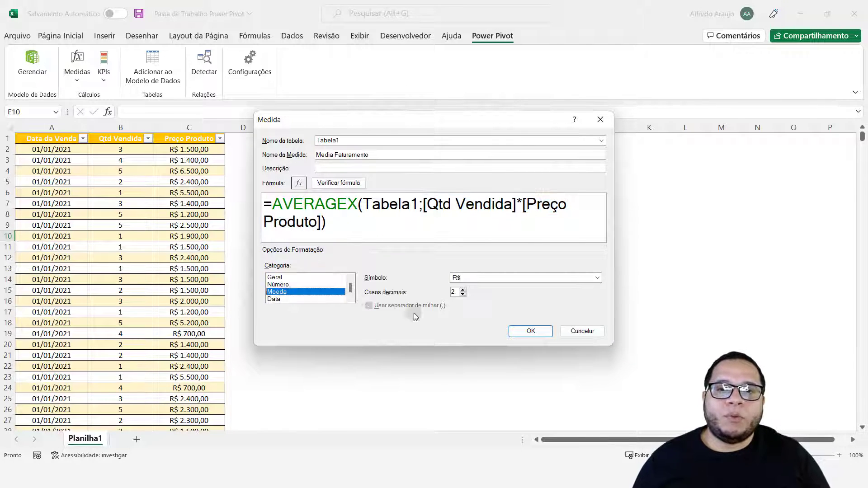
pyautogui.click(529, 330)
pyautogui.click(242, 225)
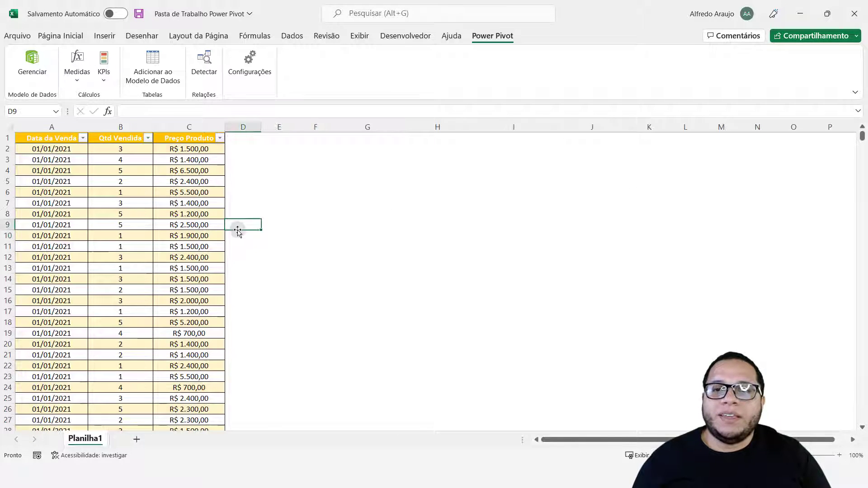
# Step: Switch to the Power Pivot window and inspect the Media Faturamento result in the calculation area
pyautogui.press('super+Tab')
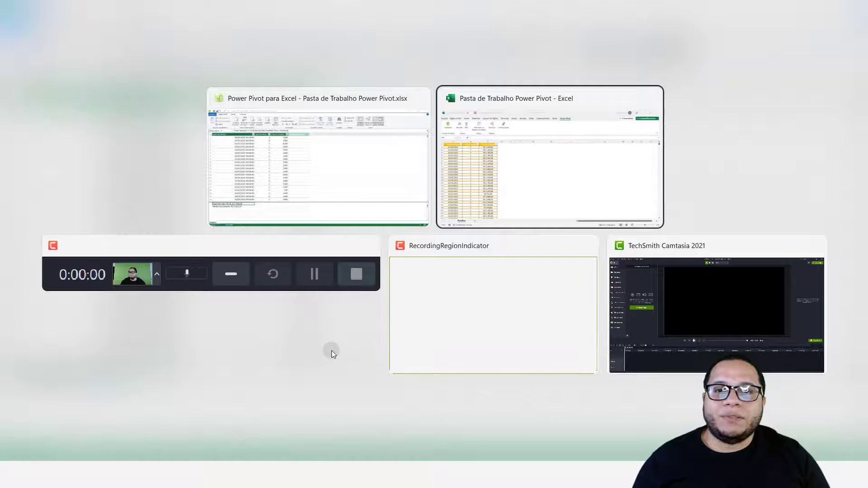
pyautogui.hotkey('alt', 'Tab')
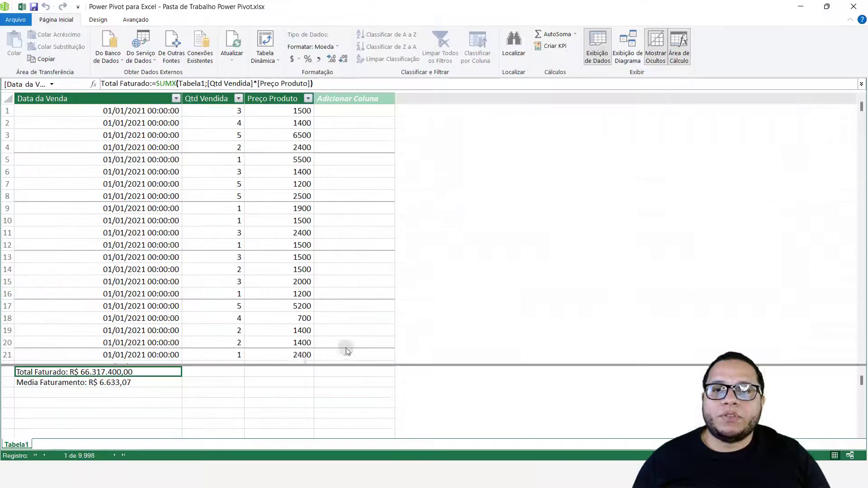
pyautogui.click(178, 396)
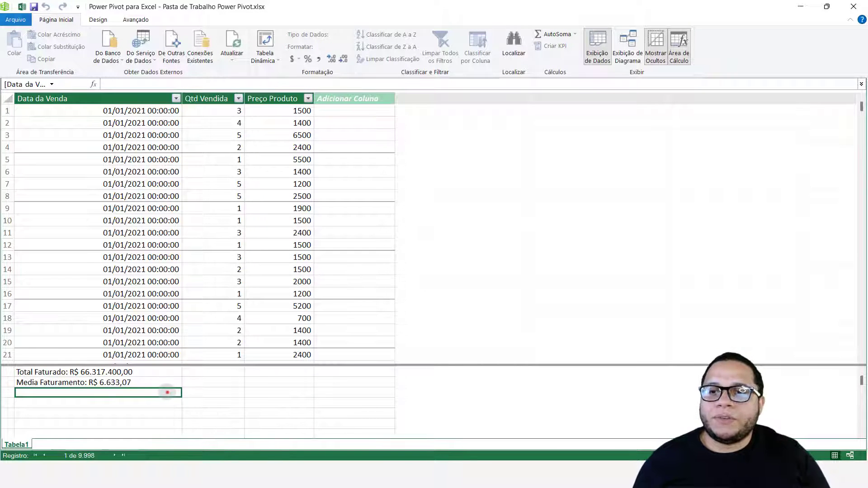
pyautogui.moveTo(141, 382); pyautogui.dragTo(287, 387)
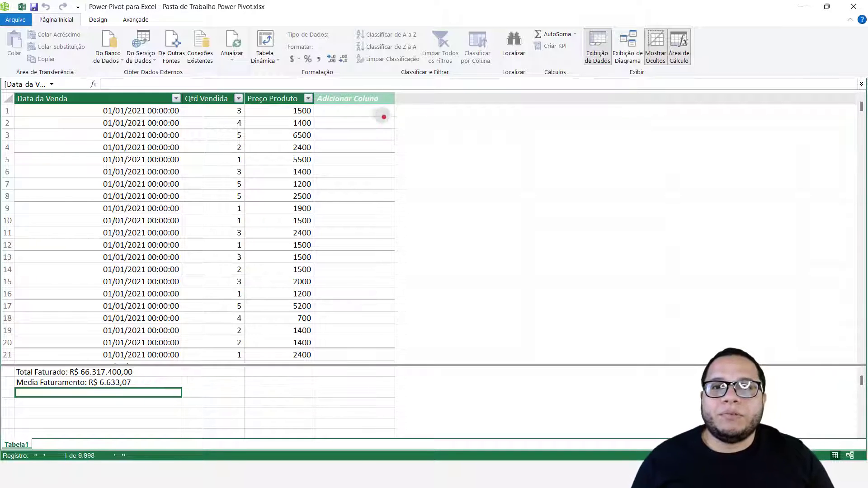
# Step: Annotate the screen beside the table with the iterator functions sumx, averagex, minx and maxx, one per line
pyautogui.write('tsumx')
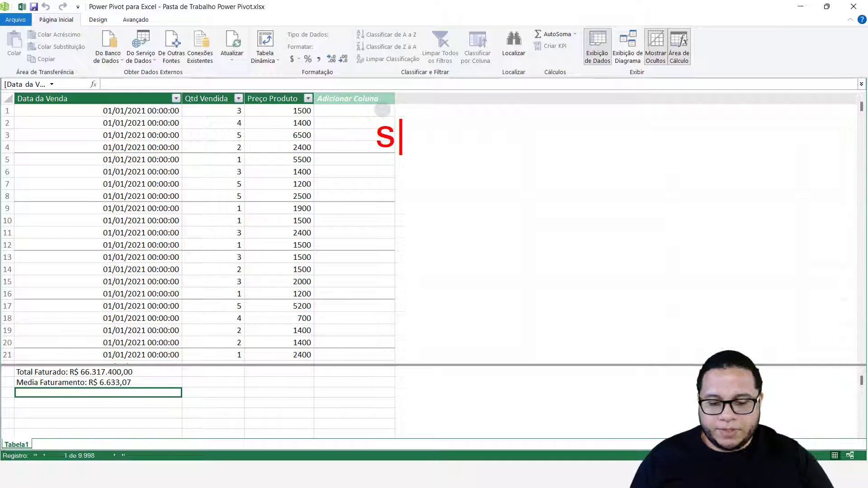
pyautogui.press('Return')
pyautogui.write('aver')
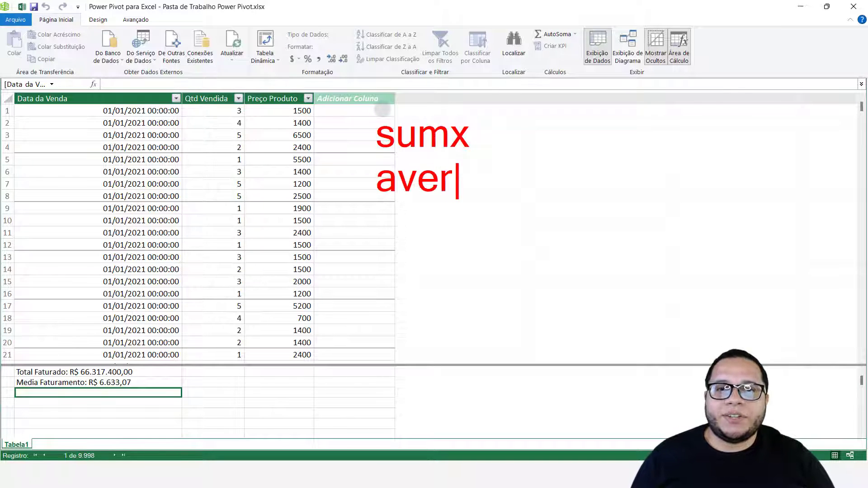
pyautogui.write('agex')
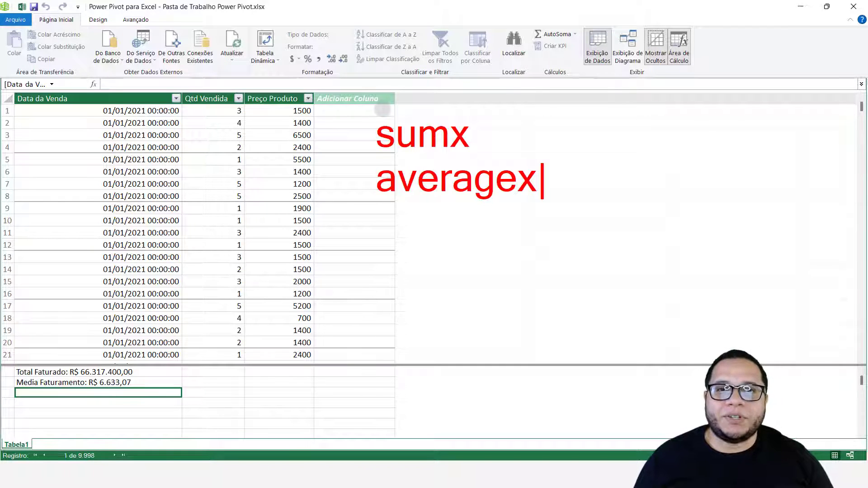
pyautogui.press('Return')
pyautogui.write('minx')
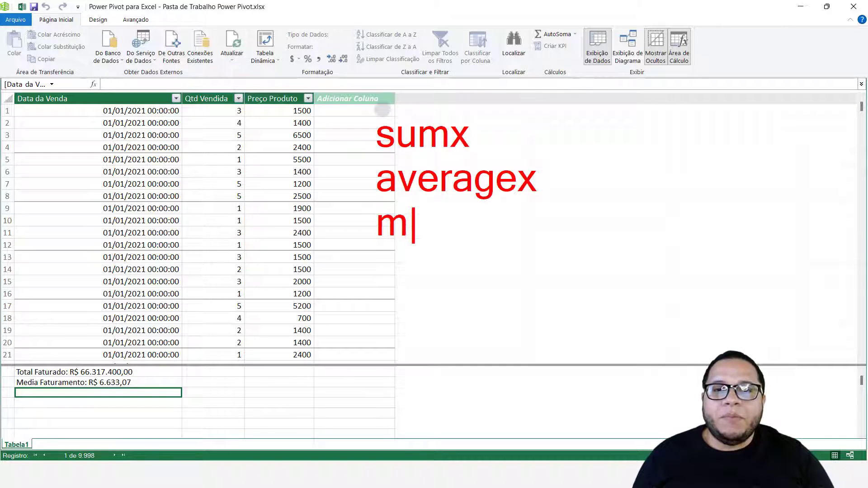
pyautogui.press('Return')
pyautogui.write('maxx')
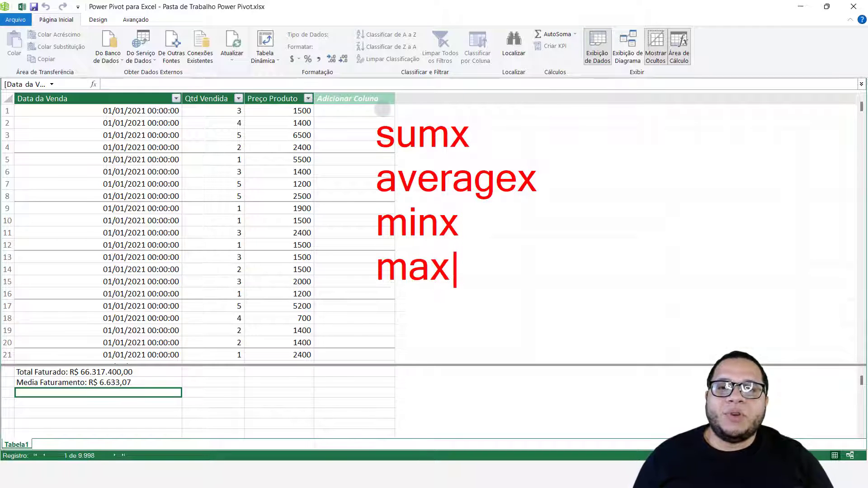